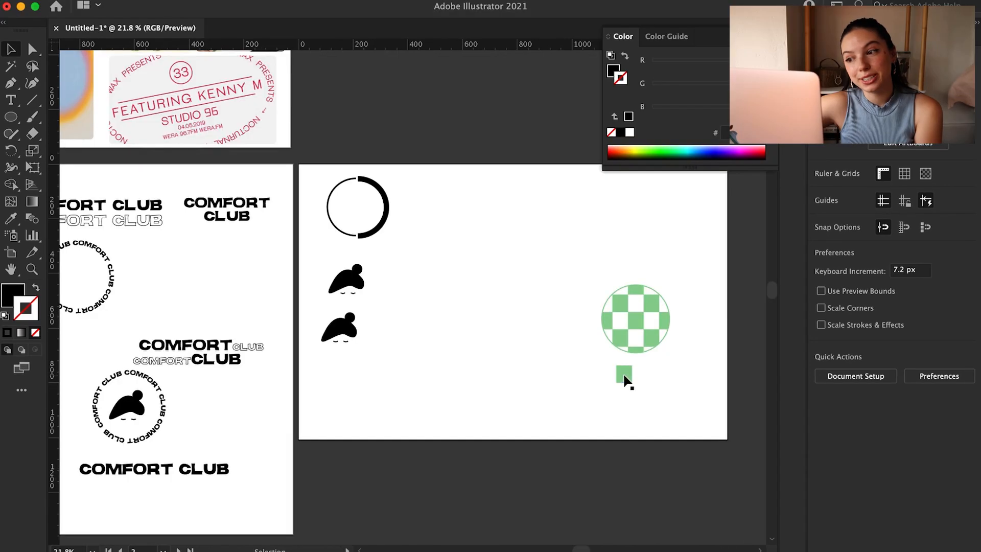
click(624, 375)
click(589, 314)
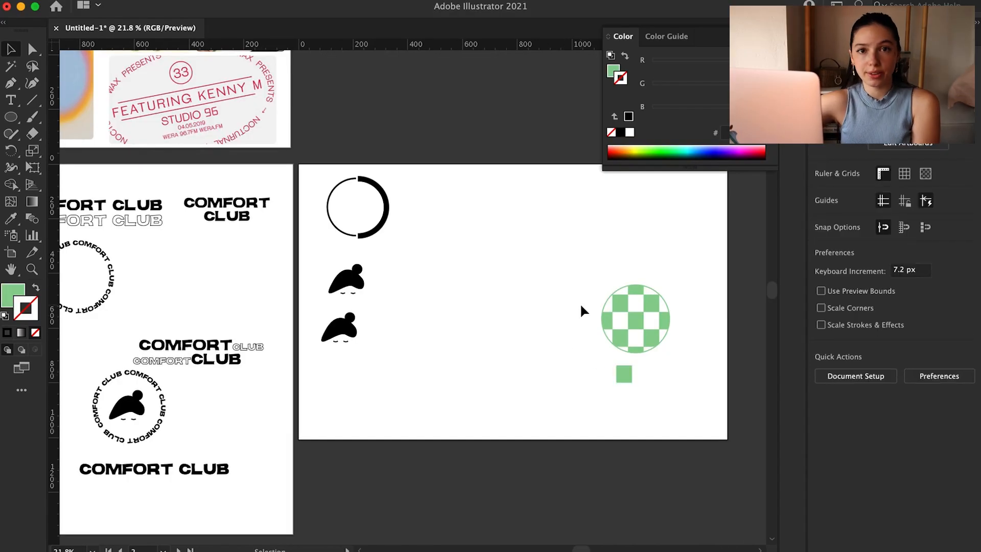
drag(622, 315, 597, 283)
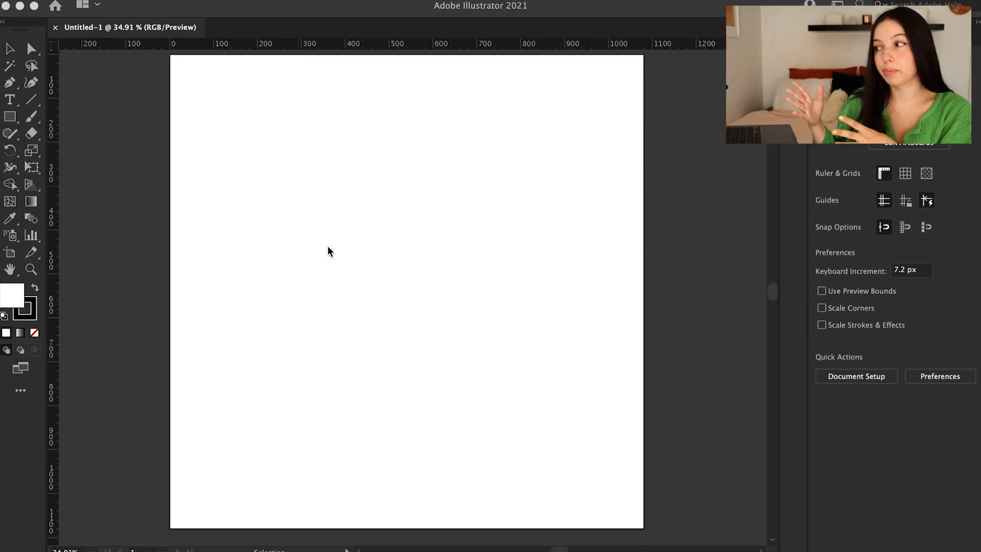
scroll(329, 251, down, 2)
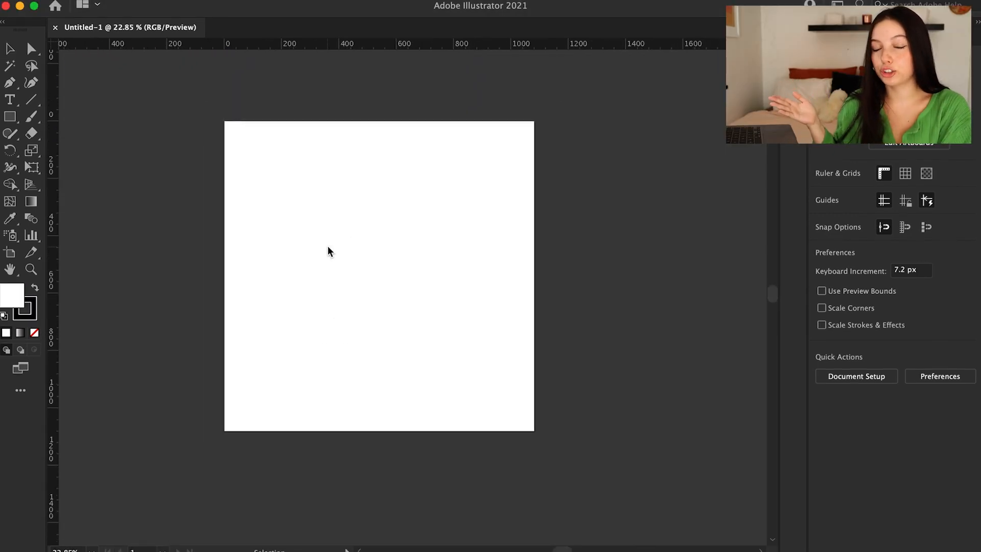
scroll(329, 252, up, 2)
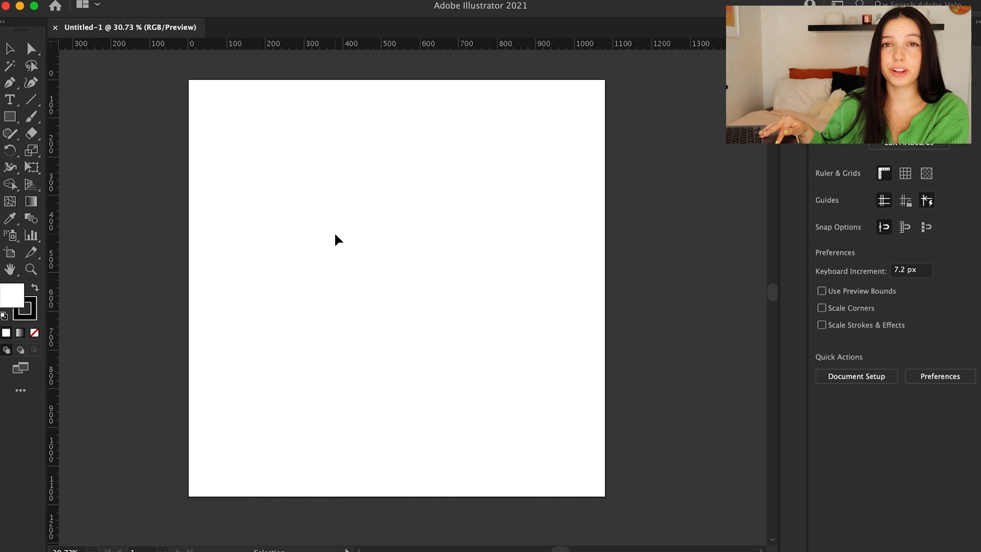
Step: Draw a circle on the artboard as the outline of a face and thicken its stroke
key(l)
drag(296, 206, 377, 286)
click(880, 206)
click(880, 207)
click(880, 207)
click(880, 207)
click(880, 207)
click(880, 207)
Step: Adjust the face circle's size and position and increase its stroke weight further
click(10, 49)
drag(374, 238, 423, 276)
drag(423, 323, 399, 297)
click(880, 213)
click(880, 213)
drag(392, 252, 397, 228)
click(306, 220)
Step: Add small circular eyes with a solid black fill inside the face outline
click(10, 117)
drag(272, 224, 389, 248)
click(35, 290)
key(v)
click(449, 289)
Step: Draw an unfilled circle for the mouth inside the face and thicken its black stroke
click(10, 116)
drag(243, 220, 382, 266)
key(shift+x)
click(880, 206)
click(880, 206)
Step: Delete the mouth circle's top anchor point to leave a half-circle smile
click(31, 48)
click(257, 220)
key(Delete)
key(v)
click(259, 236)
click(259, 284)
Step: Select all parts of the smiley face and group them into one object
scroll(397, 281, up, 2)
drag(321, 213, 429, 286)
click(475, 281)
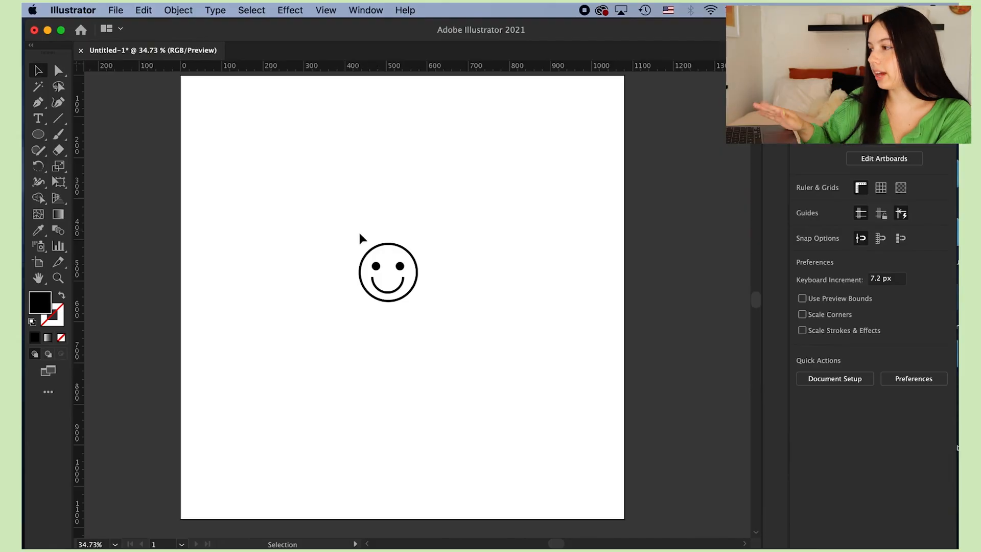
Step: Make a new pattern from the smiley face group
click(371, 254)
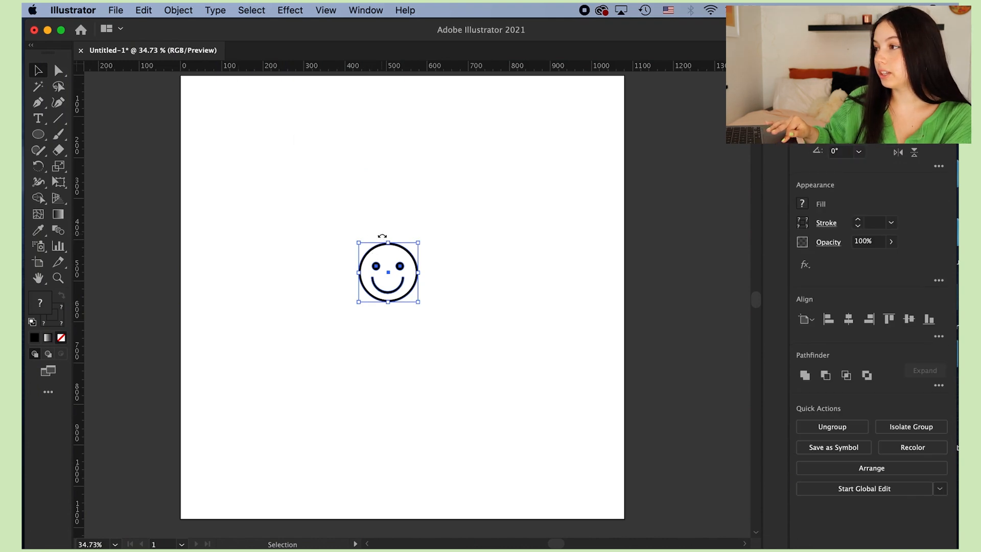
click(179, 8)
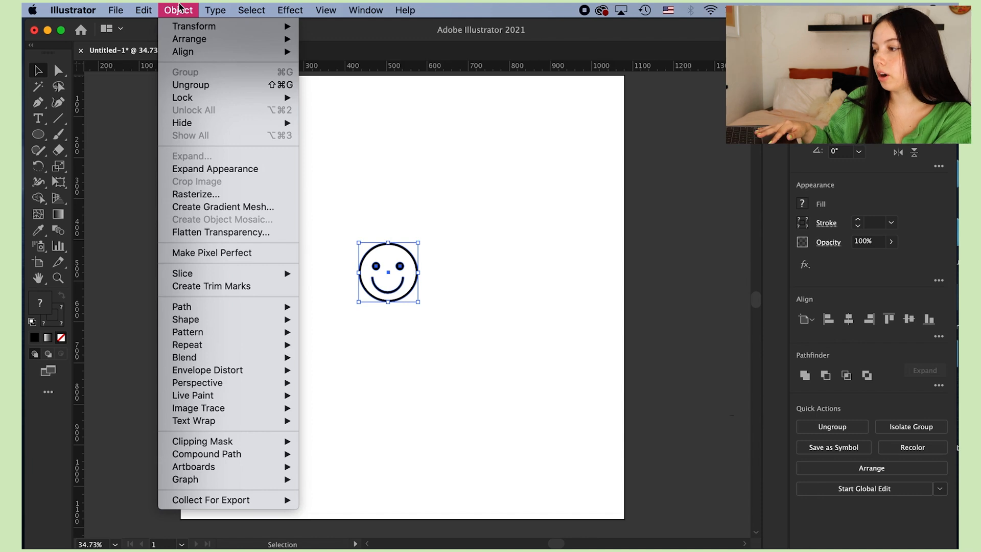
mouse_move(186, 336)
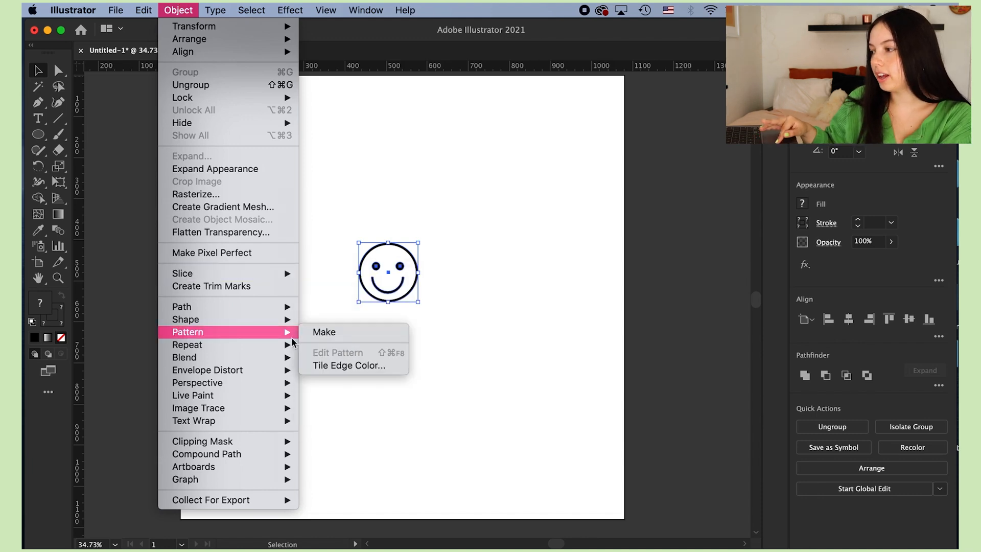
click(320, 333)
drag(714, 197, 701, 172)
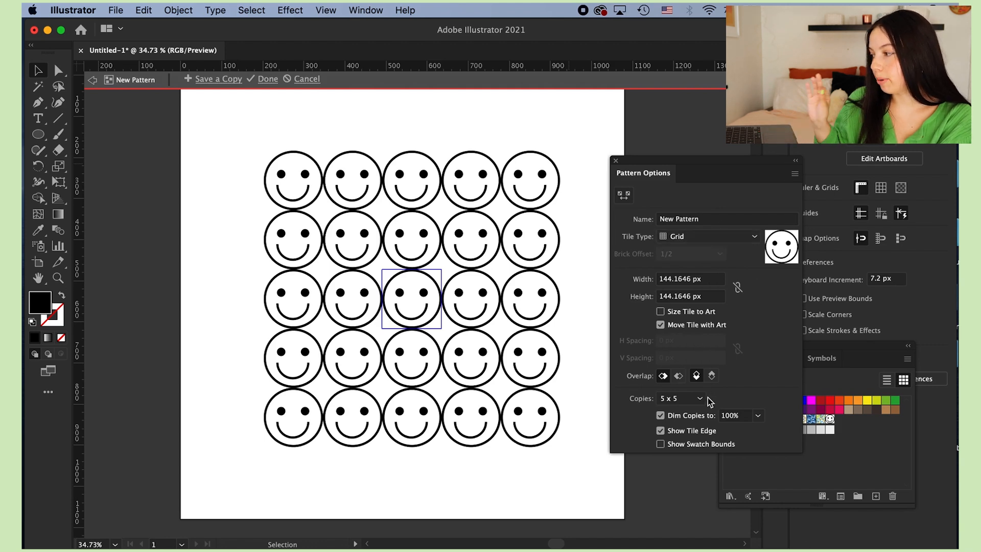
Step: Size the pattern tile to the art and set the horizontal and vertical spacing to 20 px each
click(661, 311)
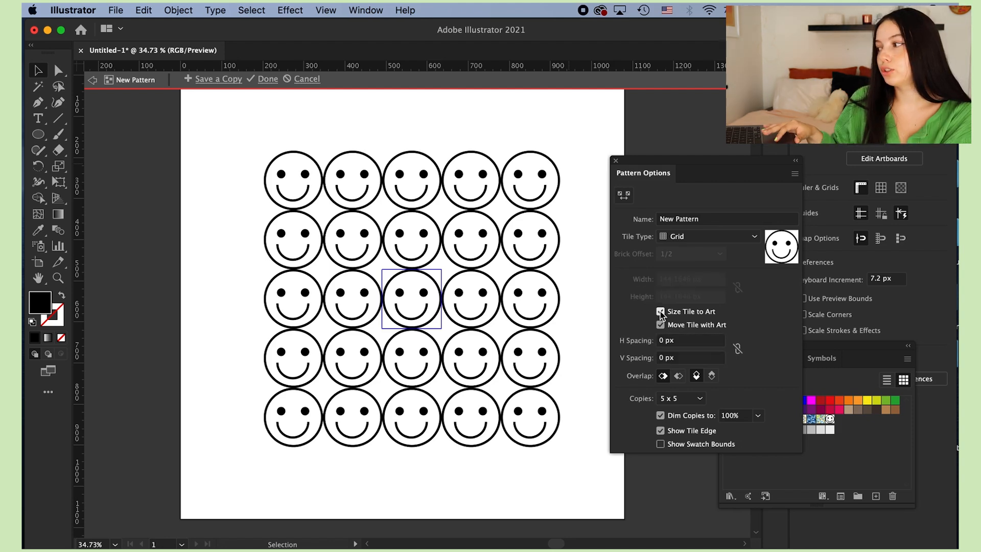
click(662, 341)
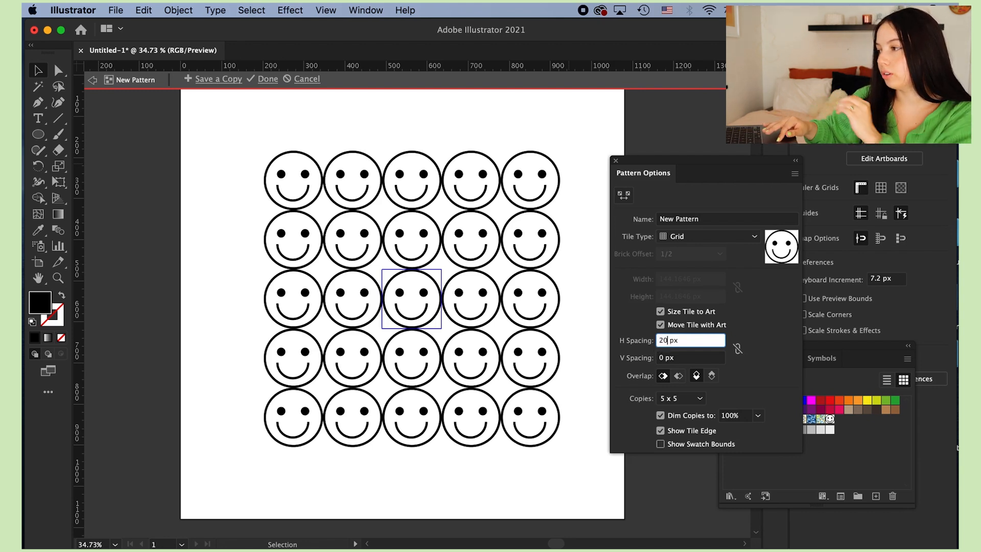
key(Return)
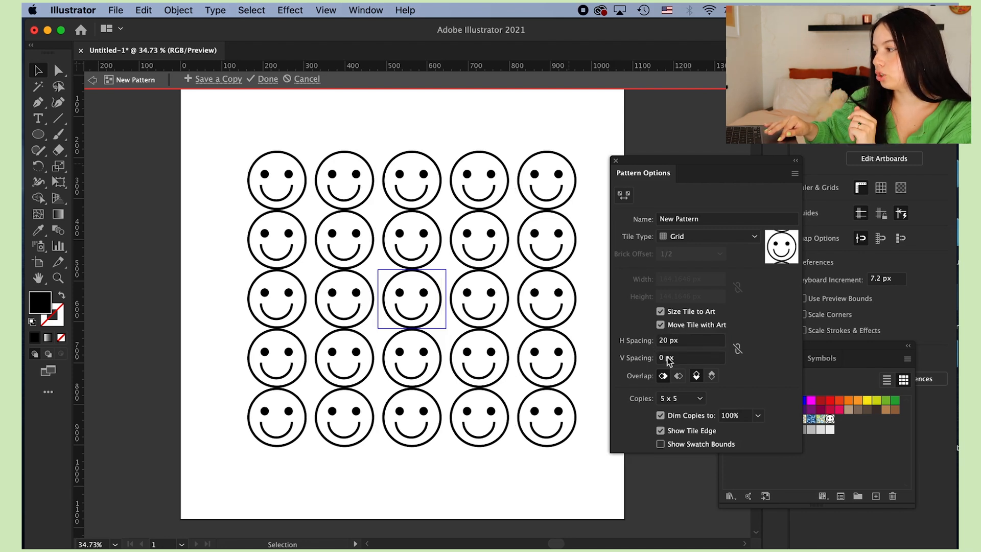
drag(665, 360, 645, 360)
text(20)
key(Return)
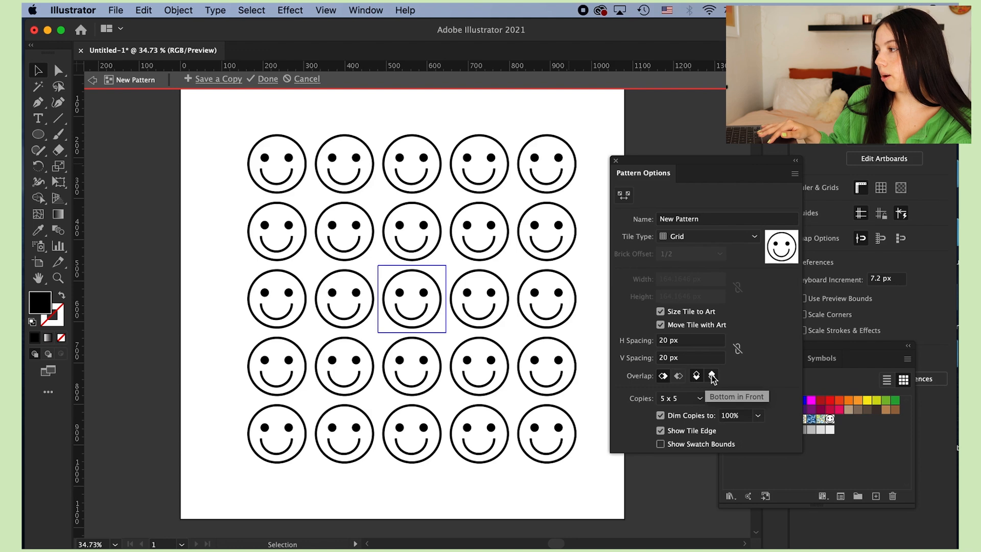
Step: Set the pattern preview to 7 x 7 copies and finish the smiley pattern
click(700, 399)
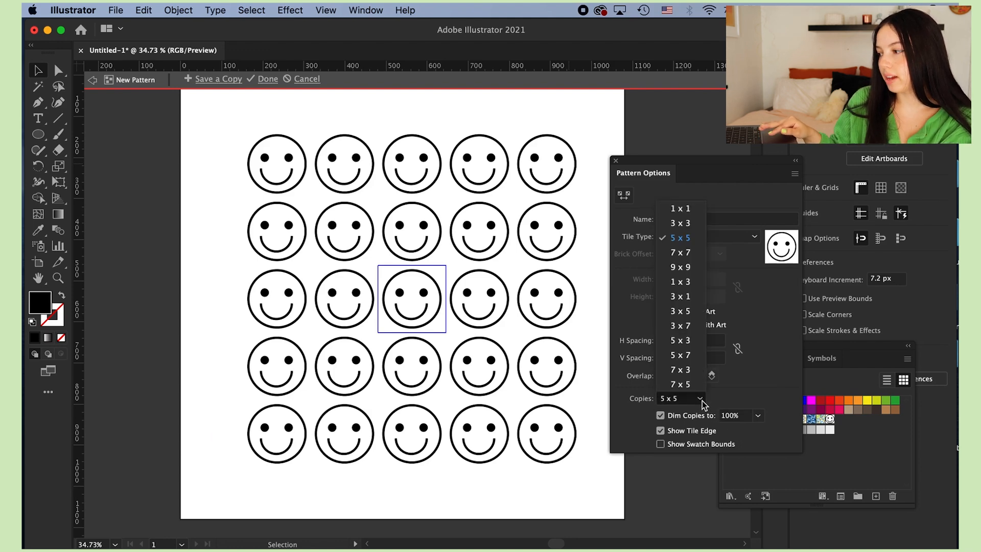
click(679, 252)
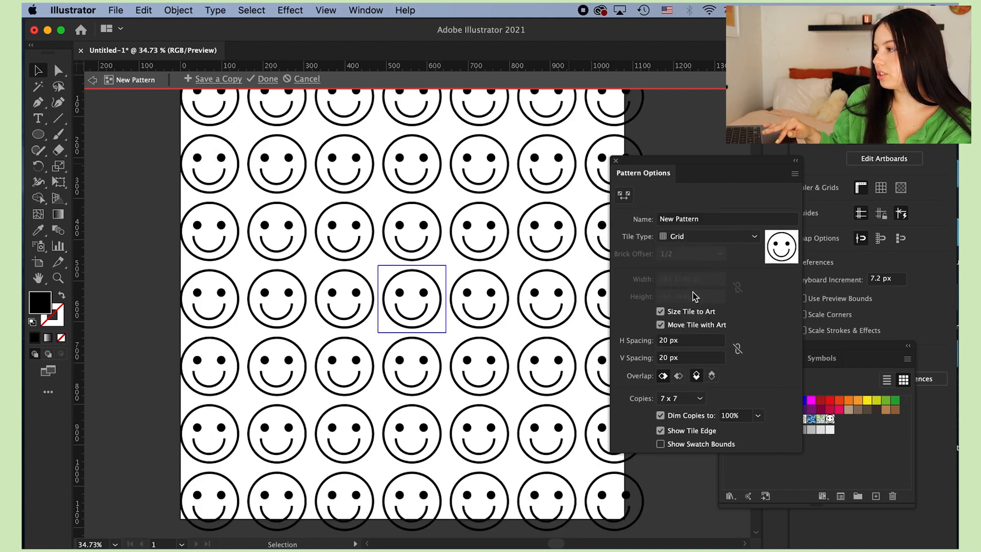
click(700, 398)
click(691, 229)
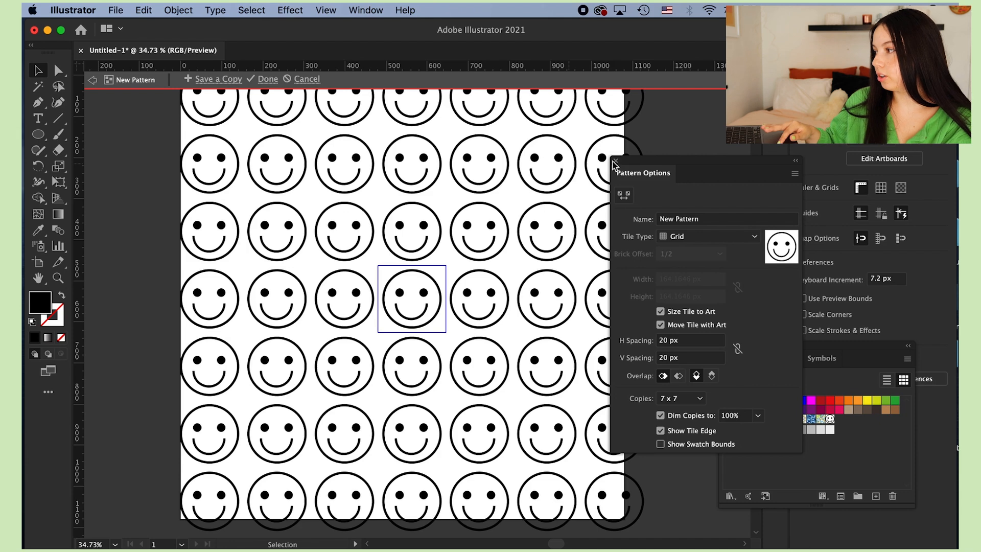
click(267, 80)
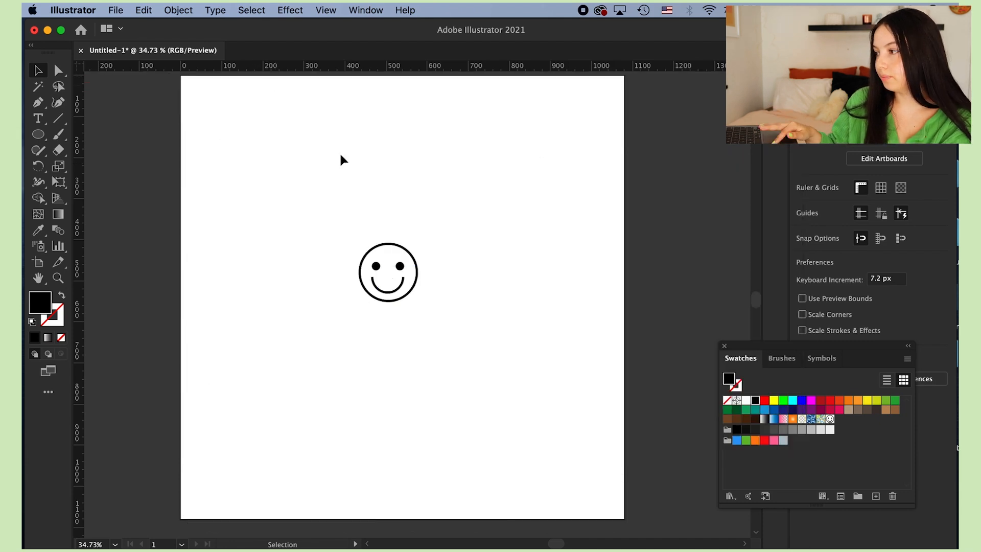
Step: Move the smiley off the artboard and draw a large rectangle over the upper part of the artboard
drag(408, 270, 149, 251)
key(m)
scroll(232, 164, down, 2)
mouse_move(211, 112)
mouse_down()
mouse_move(469, 241)
mouse_move(519, 347)
mouse_up()
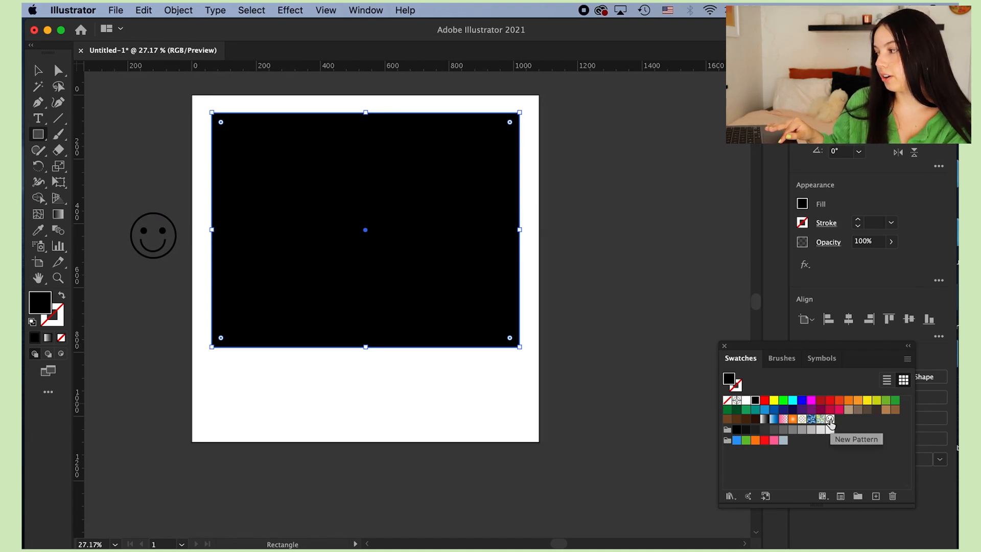
Step: Fill the rectangle with the smiley New Pattern swatch and move it slightly lower on the artboard
click(830, 419)
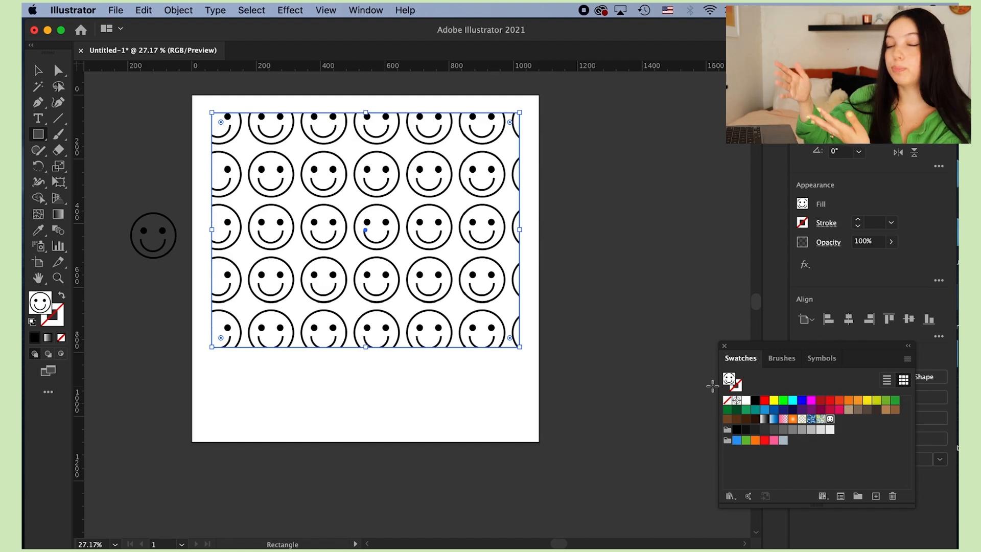
key(v)
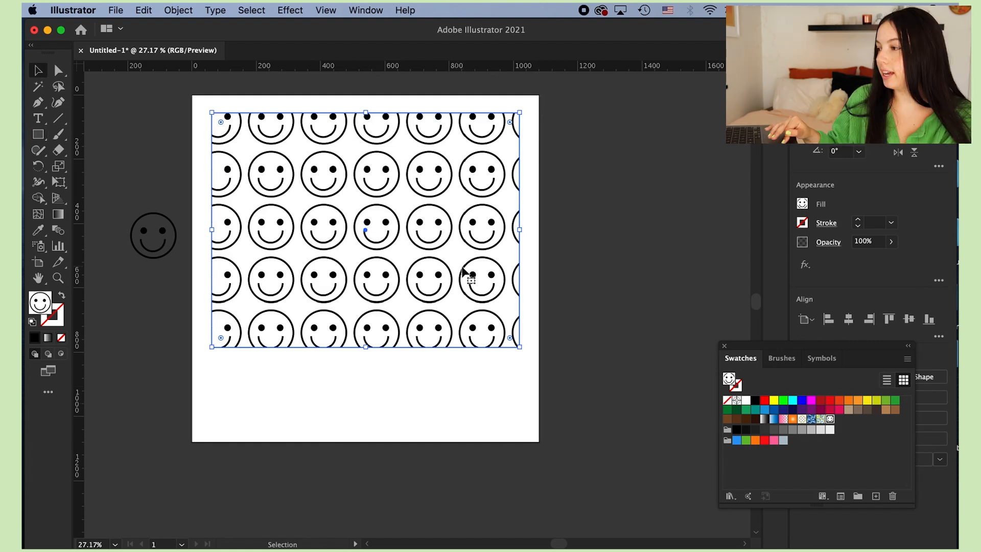
drag(461, 266, 473, 322)
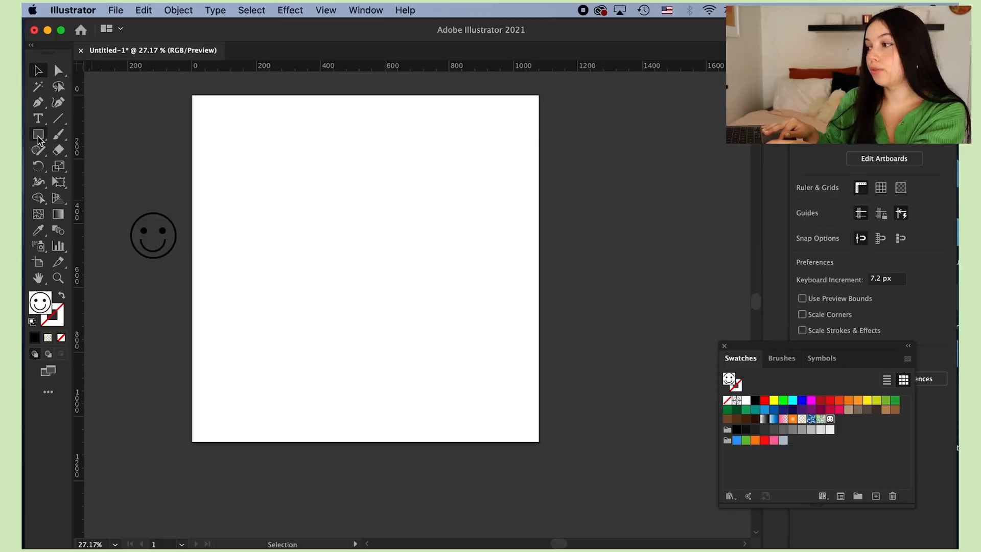
Step: Draw a small square on the empty artboard and choose the green colour 9cd875 for it
key(m)
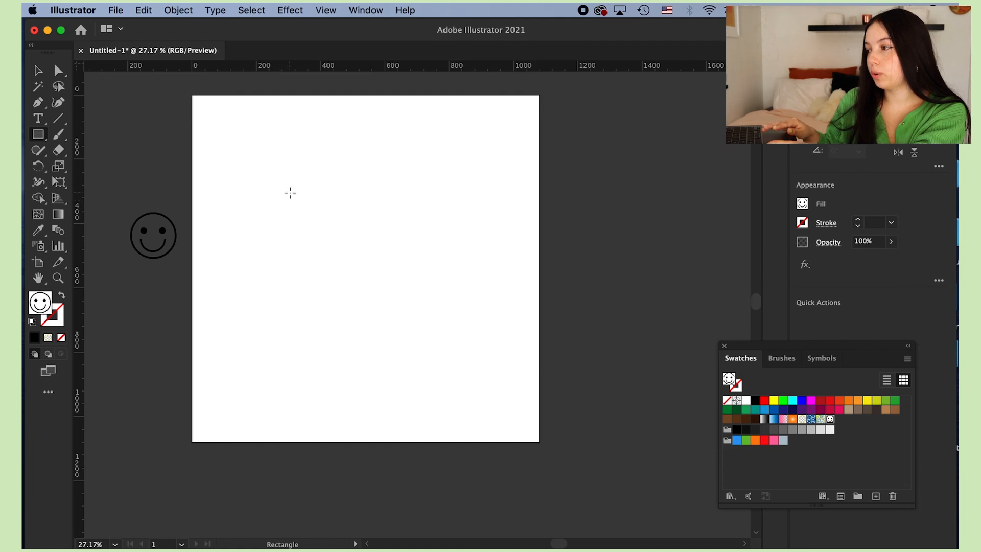
drag(290, 193, 341, 244)
double_click(51, 314)
click(677, 314)
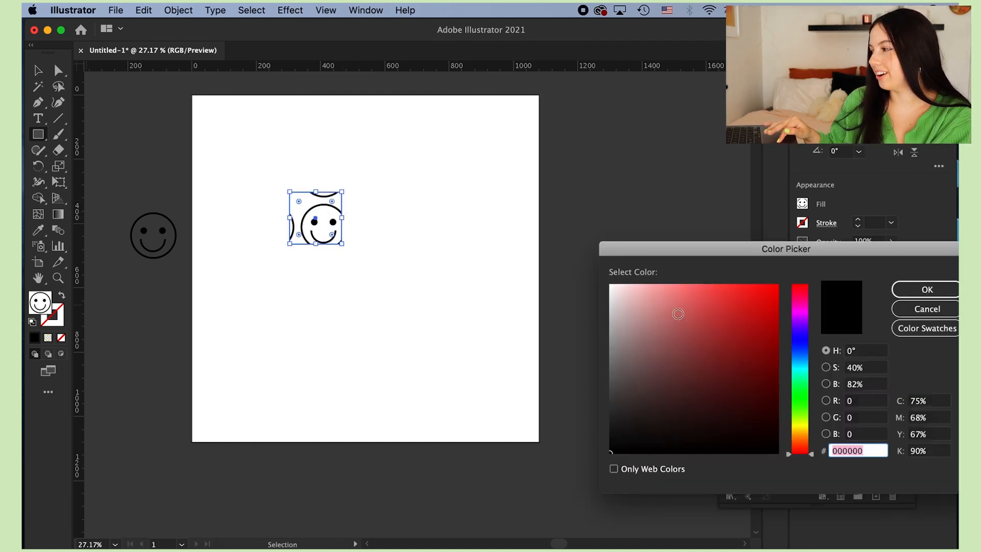
drag(801, 327, 800, 399)
click(747, 338)
mouse_move(747, 338)
mouse_down()
mouse_move(717, 324)
mouse_move(681, 342)
mouse_up()
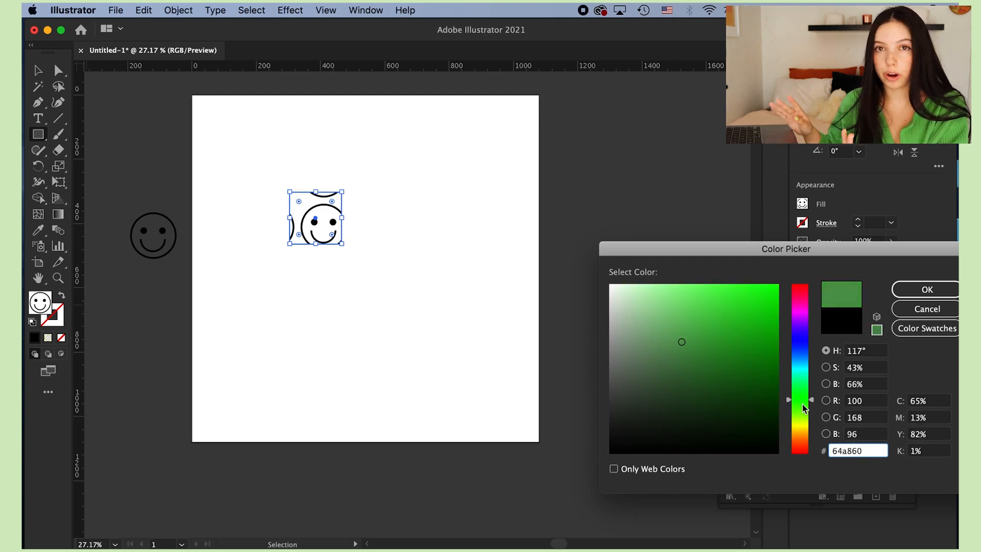
drag(802, 404, 802, 411)
drag(692, 316, 687, 309)
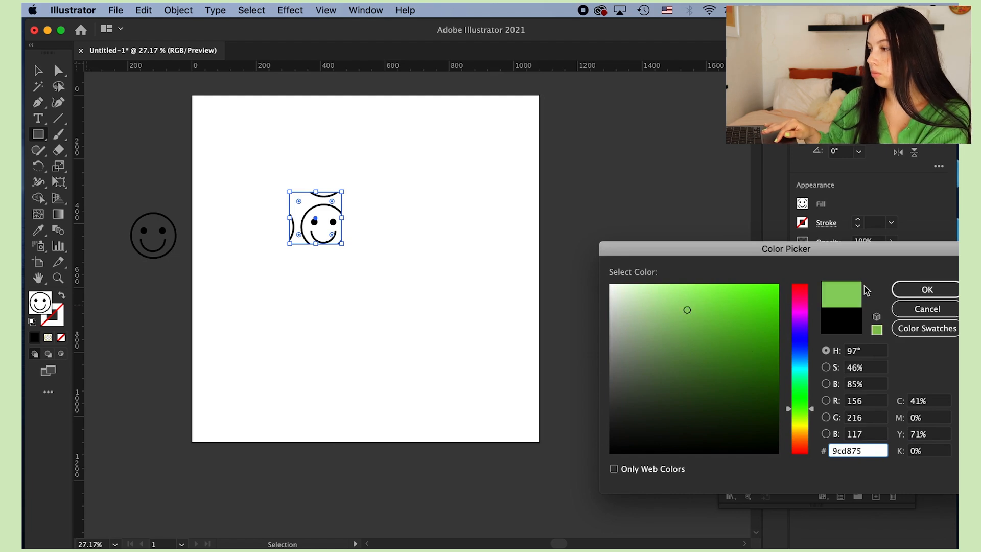
click(926, 289)
Step: Shrink the green square to about 67 px and place it near the middle of the artboard
click(38, 70)
mouse_move(366, 235)
mouse_down()
mouse_move(392, 247)
mouse_move(371, 244)
mouse_up()
drag(361, 233, 357, 244)
Step: Make a pattern from the green square and set its tile type to Brick by Column
click(178, 10)
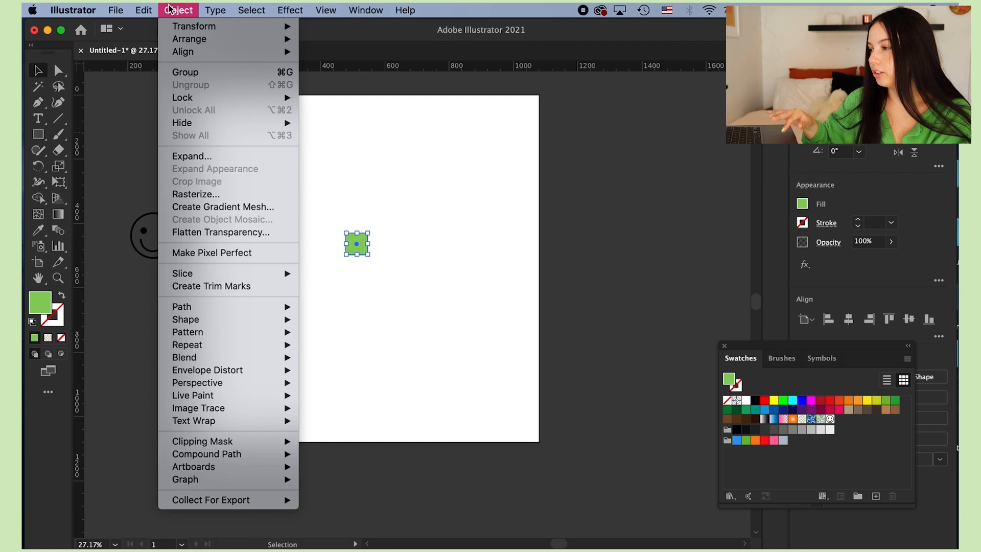
mouse_move(200, 332)
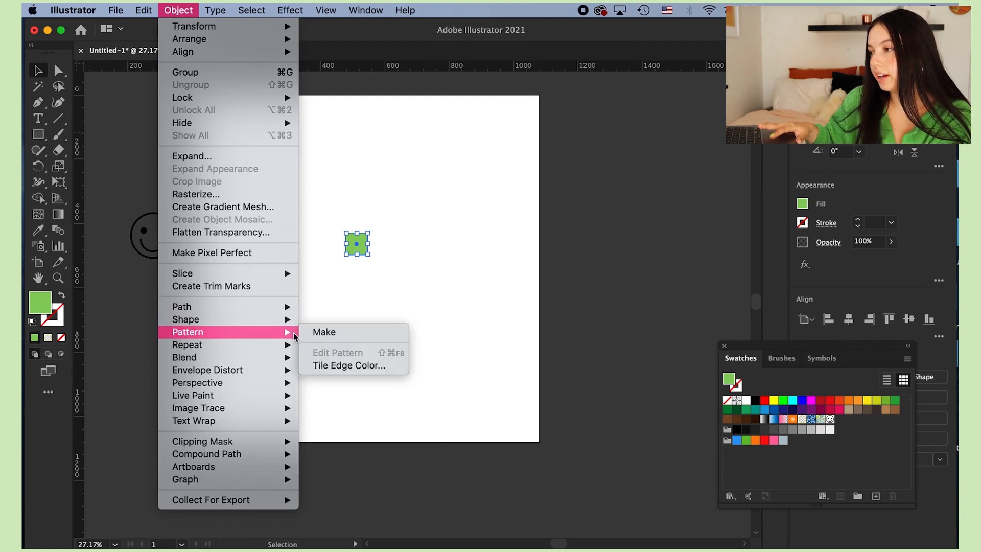
click(308, 332)
click(608, 315)
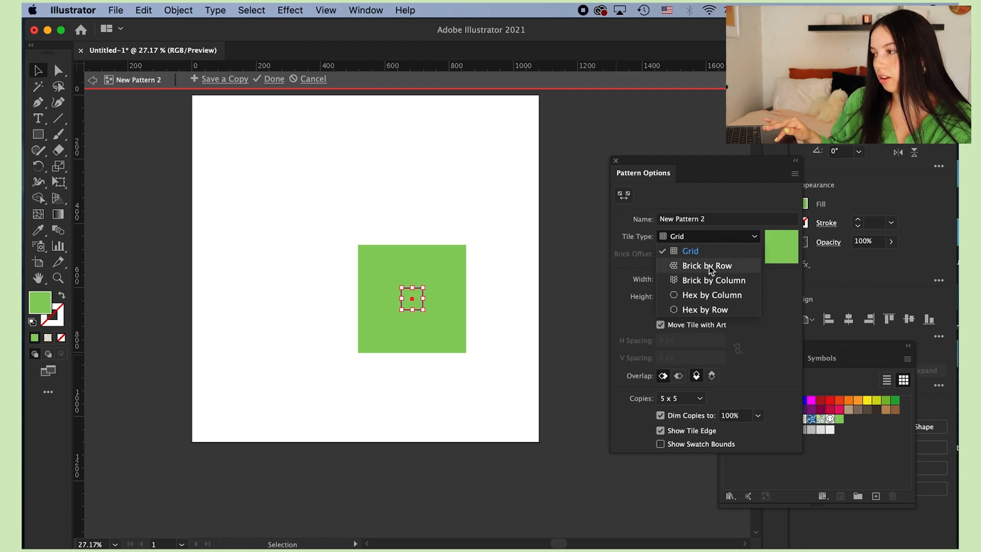
click(729, 285)
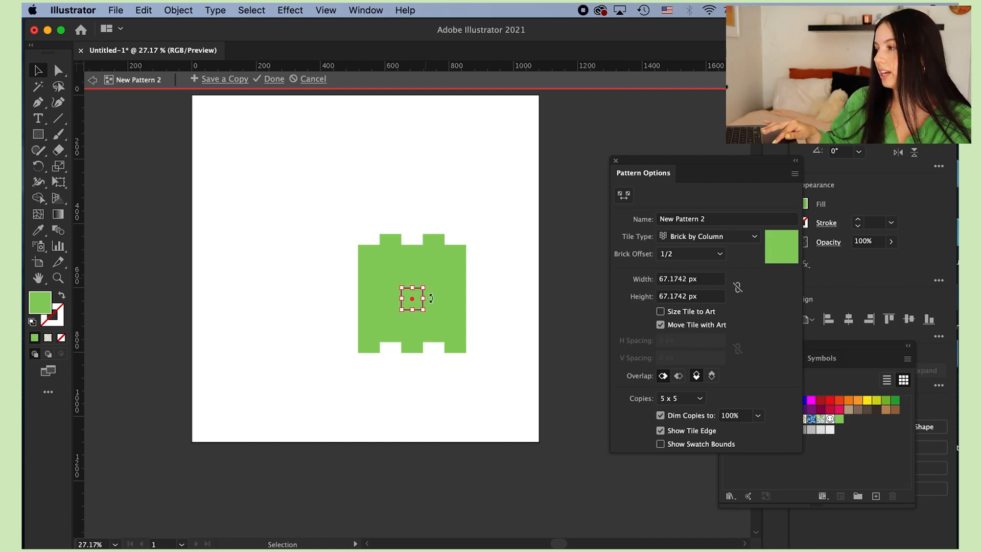
Step: Size the brick tile to the art and set both horizontal and vertical spacing to 20 px
click(660, 312)
double_click(666, 338)
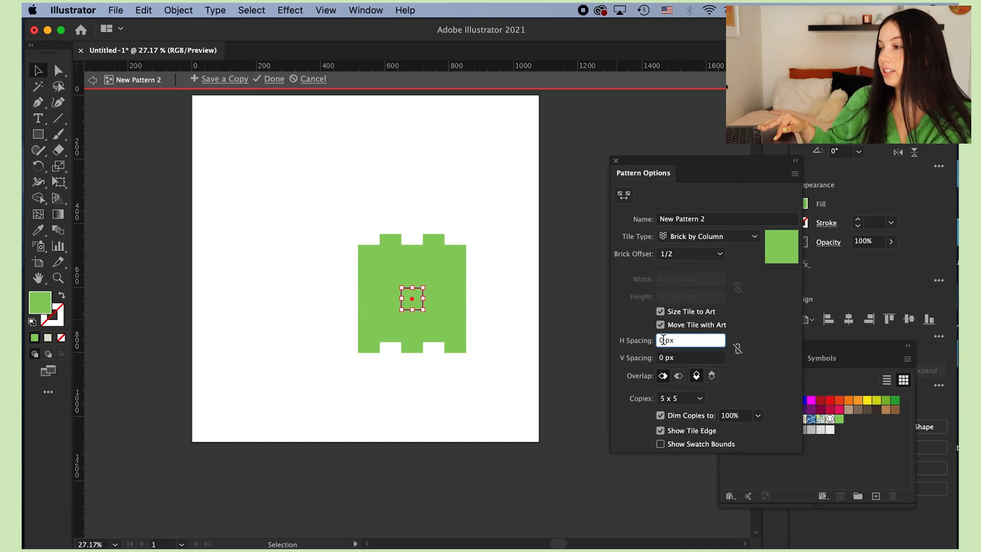
text(20)
key(Return)
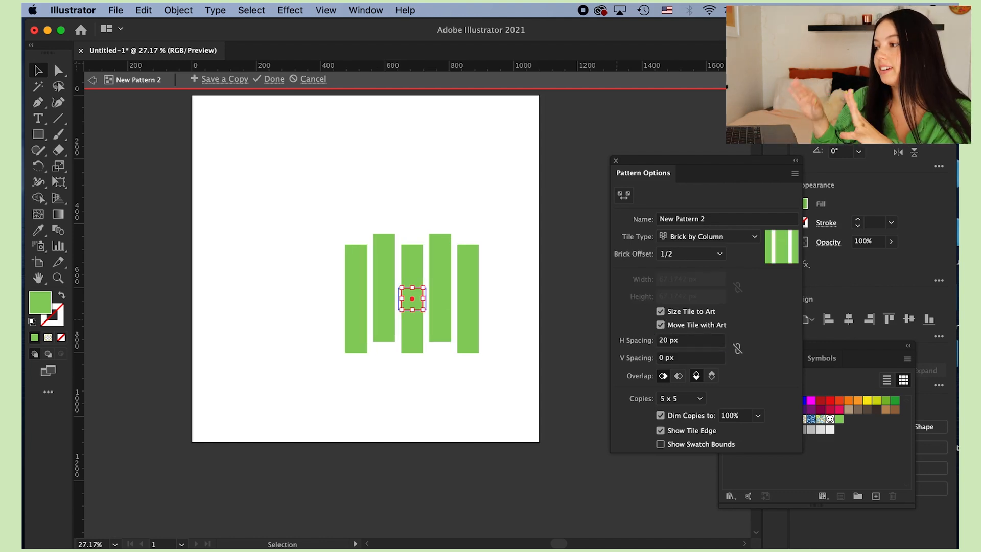
click(659, 357)
text(20)
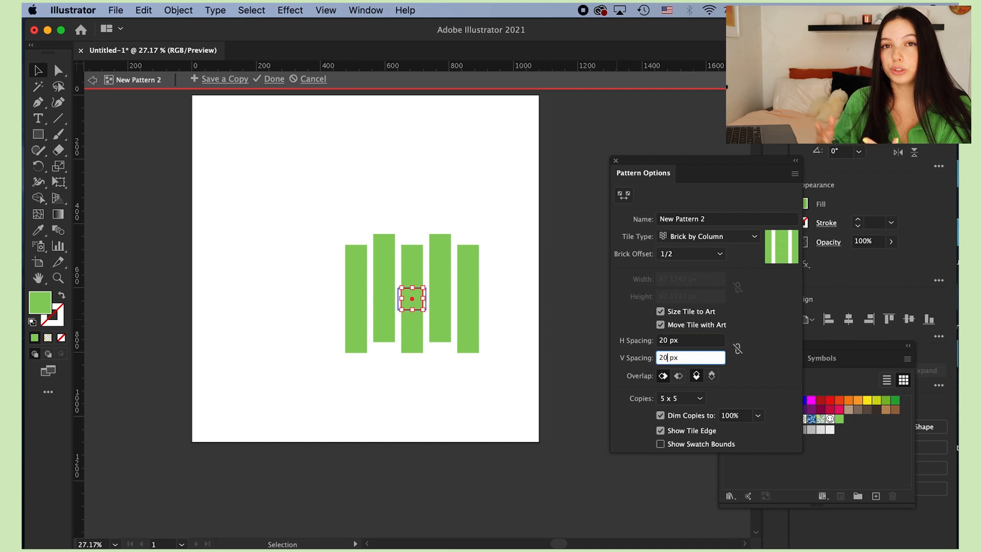
key(Return)
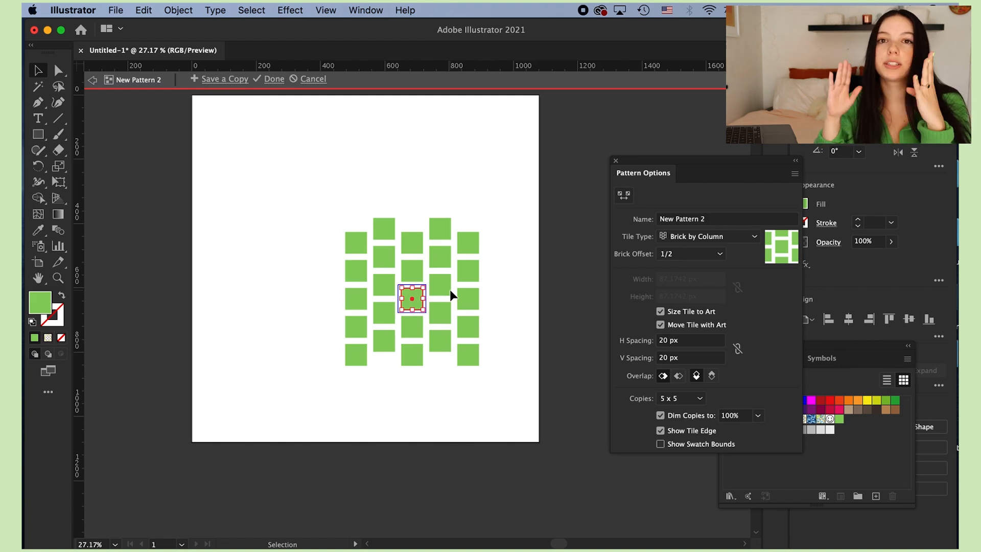
Step: Set the brick pattern's horizontal spacing to 0 px
click(635, 344)
text(0)
key(Return)
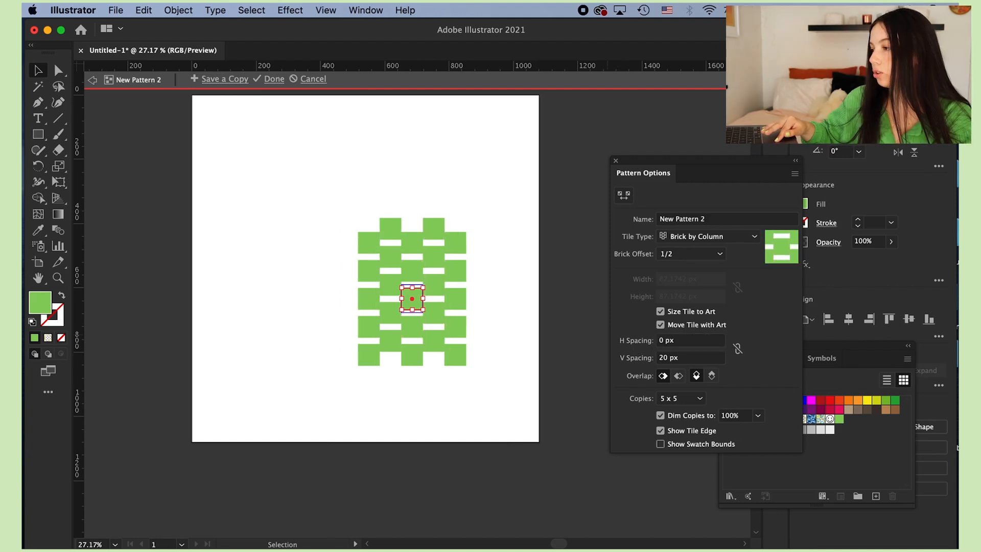
Step: Increase the brick pattern's vertical spacing in increments up to 70 px to form a checkerboard
click(669, 360)
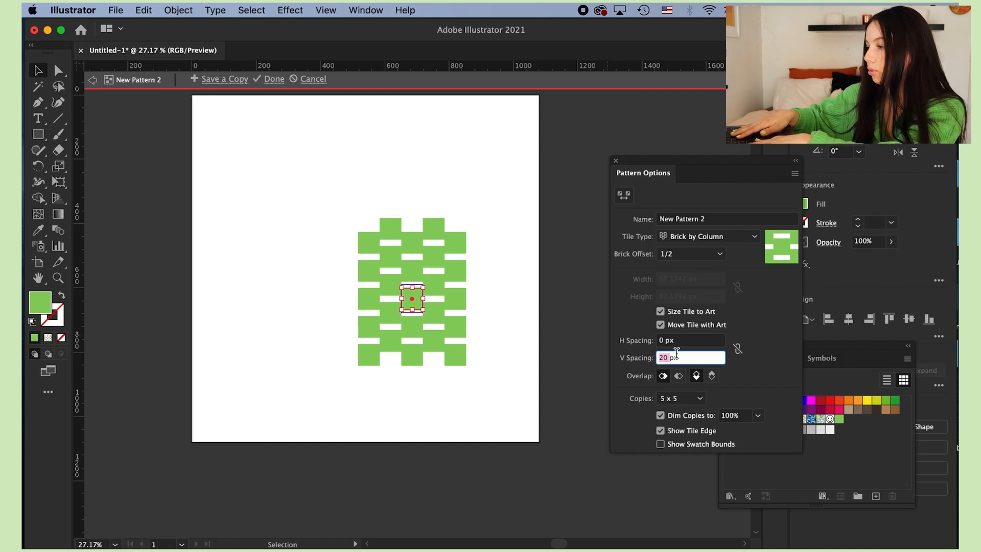
text(30)
key(Return)
click(669, 357)
text(40)
key(Return)
text(50)
key(Return)
mouse_move(666, 359)
mouse_down()
mouse_move(641, 359)
mouse_move(658, 357)
mouse_up()
text(60)
key(Return)
text(65)
key(Return)
text(70)
key(Return)
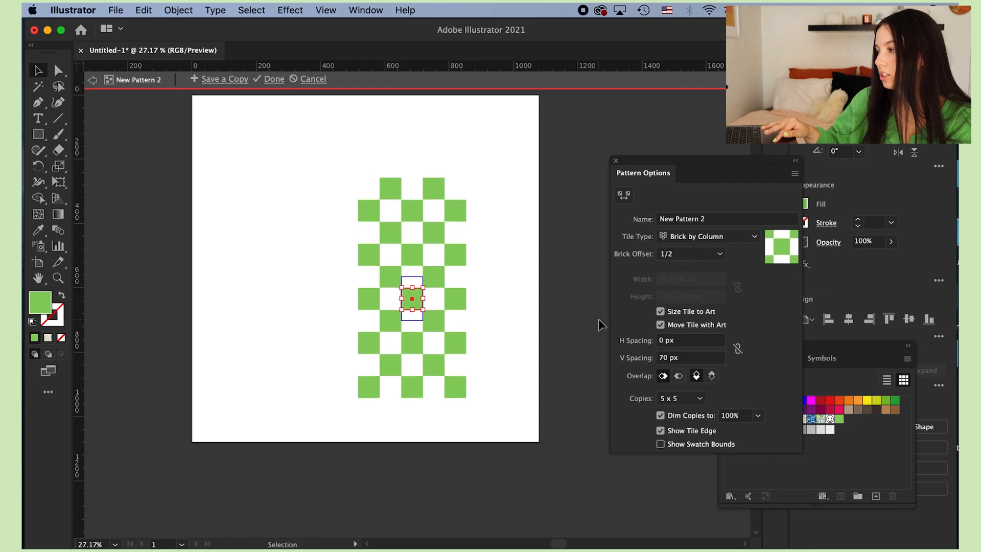
Step: Try several preview copy counts for the checkerboard, choose 3 x 7, and finish editing the pattern
click(700, 398)
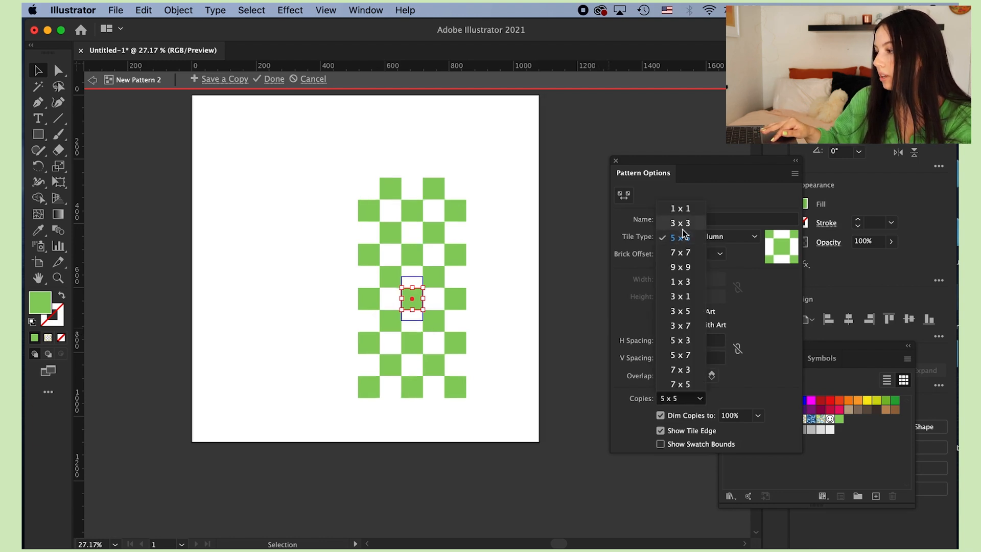
click(681, 227)
click(700, 397)
click(680, 282)
click(700, 398)
click(688, 356)
click(700, 398)
click(688, 369)
click(700, 398)
click(680, 325)
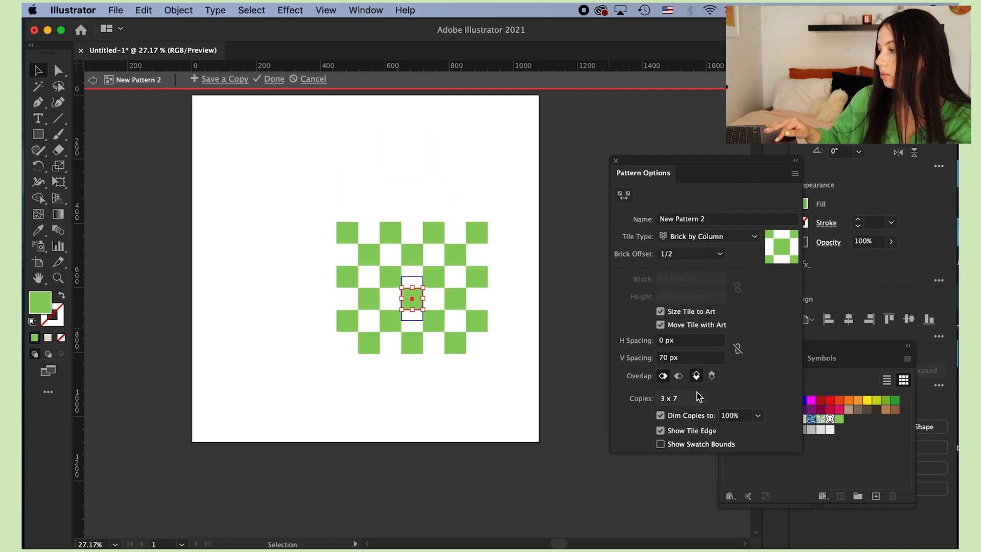
click(273, 80)
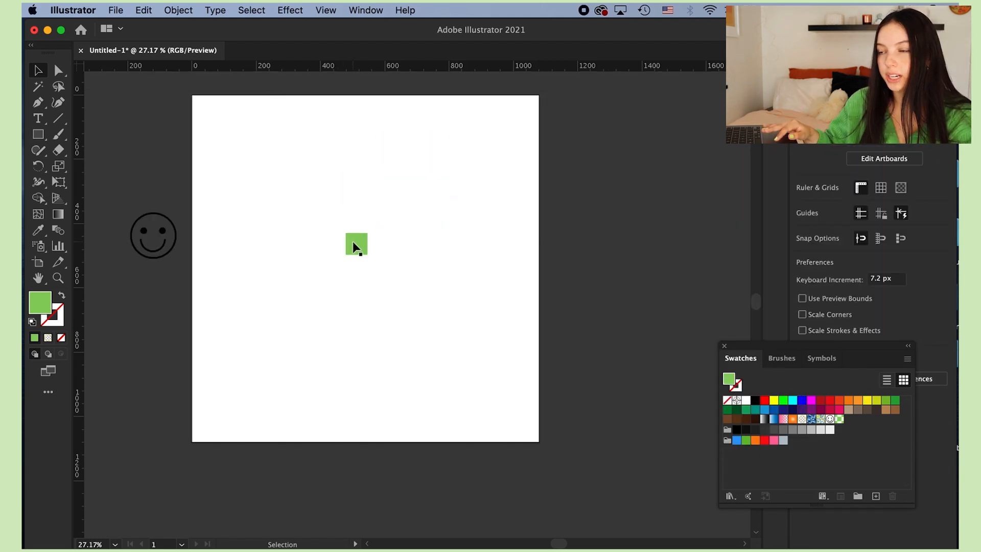
Step: Move the green square off the artboard below the smiley, draw a large square and fill it with the checkerboard swatch
drag(352, 241, 149, 310)
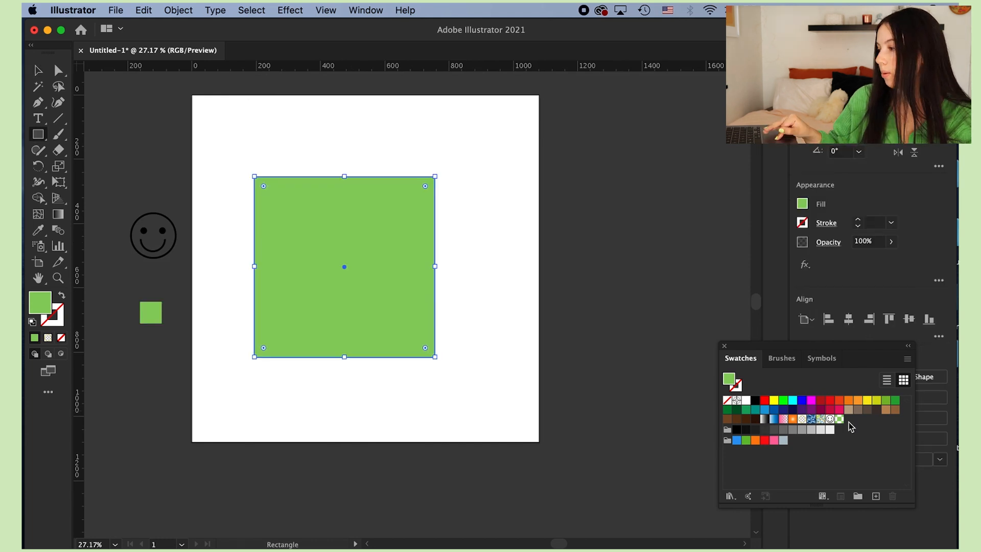
click(840, 421)
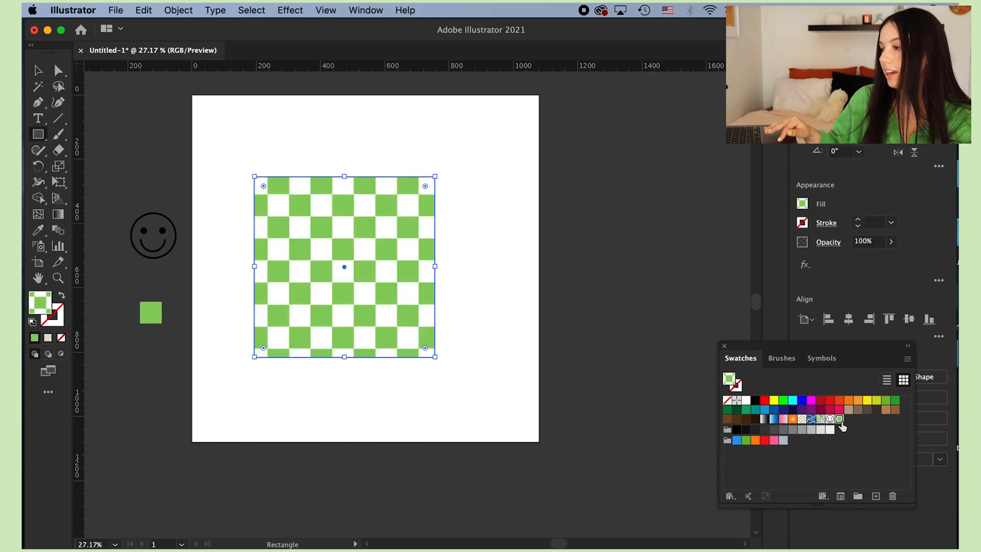
click(38, 70)
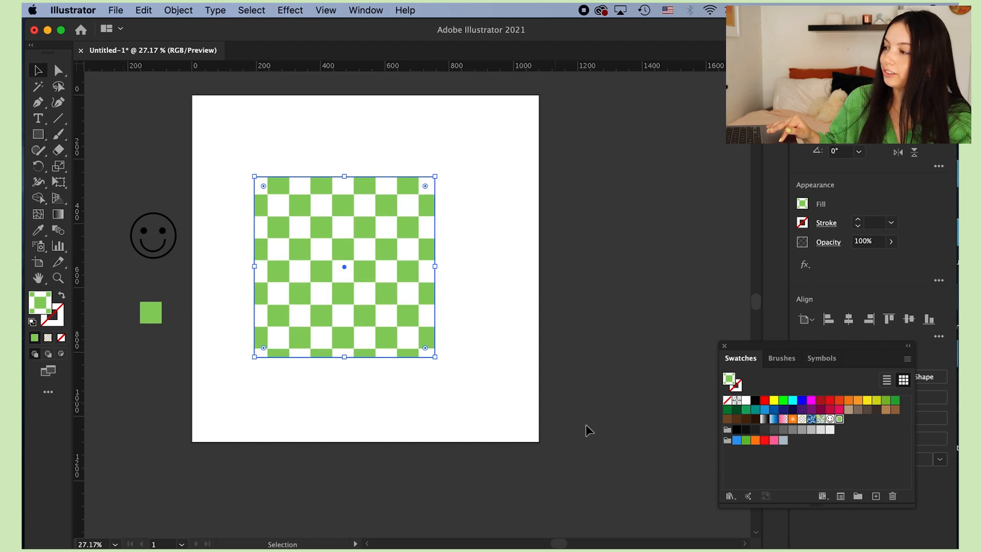
click(500, 329)
mouse_move(386, 314)
mouse_down()
mouse_move(416, 313)
mouse_move(357, 289)
mouse_move(451, 271)
mouse_move(386, 310)
mouse_up()
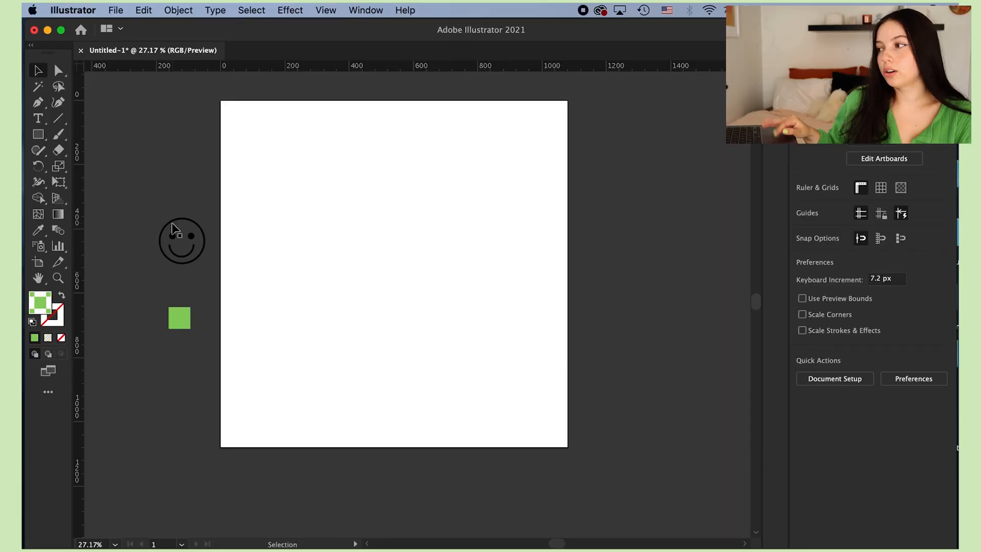
Step: Bring the black outline smiley onto the artboard and examine its vector edges up close
drag(173, 228, 304, 222)
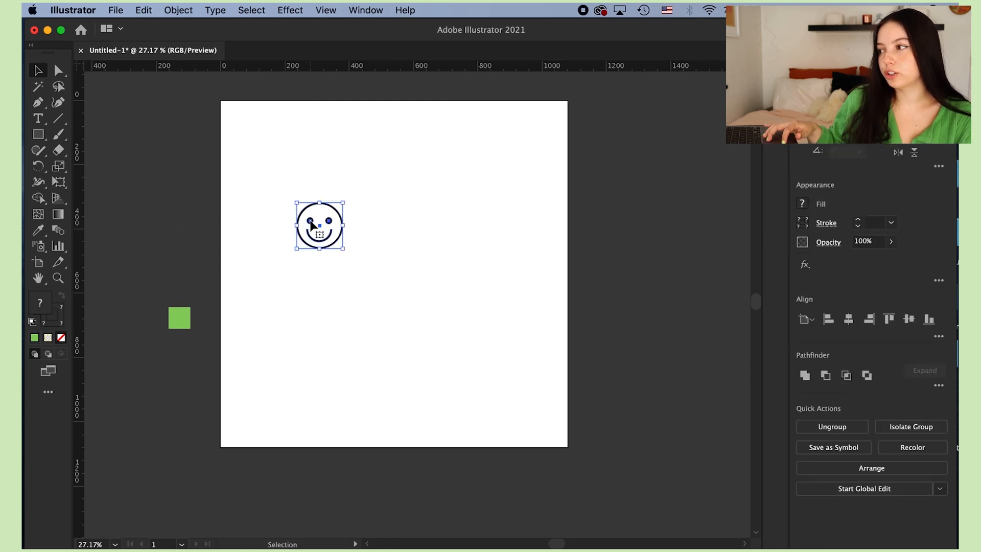
click(357, 296)
scroll(312, 238, up, 8)
scroll(316, 240, up, 1)
scroll(302, 260, down, 4)
click(258, 207)
click(328, 222)
scroll(330, 222, down, 5)
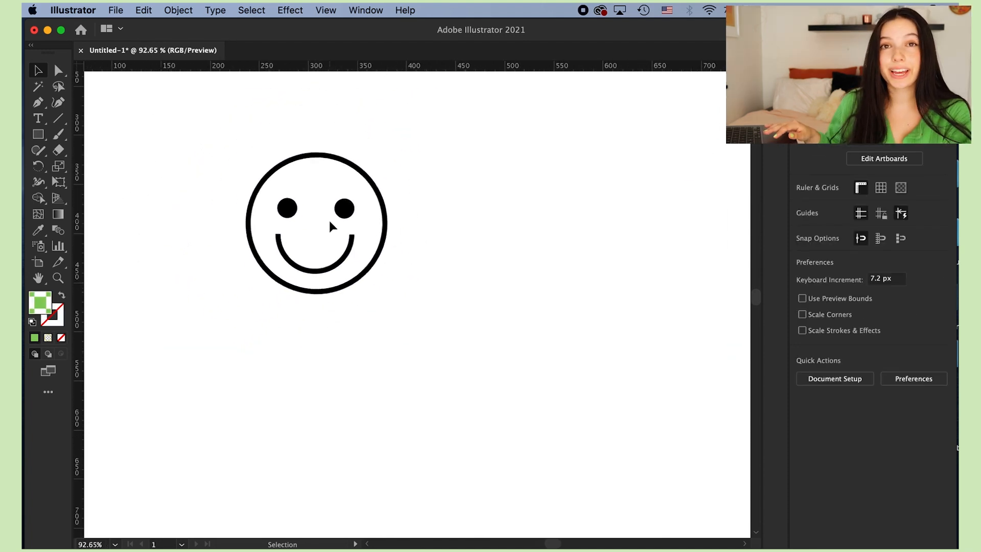
scroll(329, 218, down, 4)
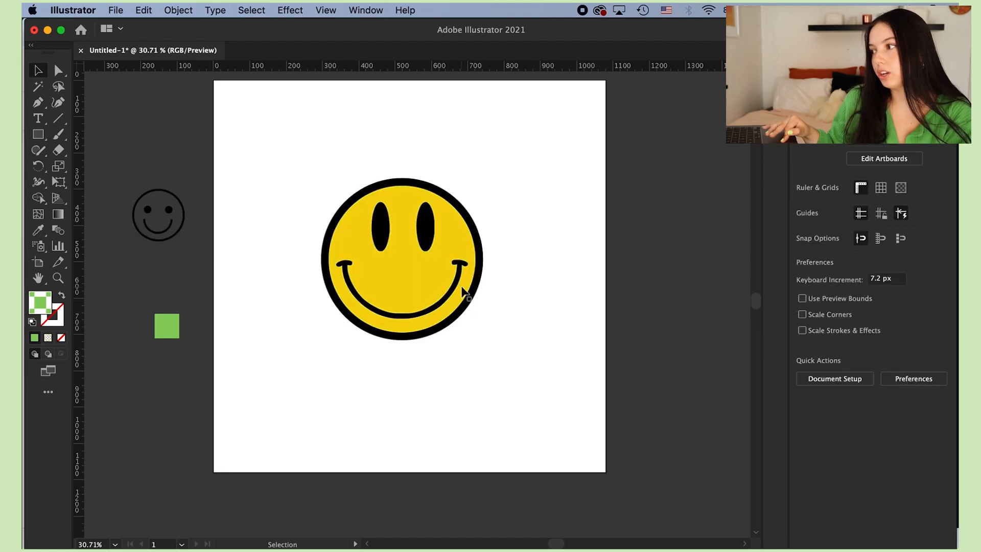
Step: Examine the pixelated edges around the eyes of the yellow smiley image up close
click(442, 266)
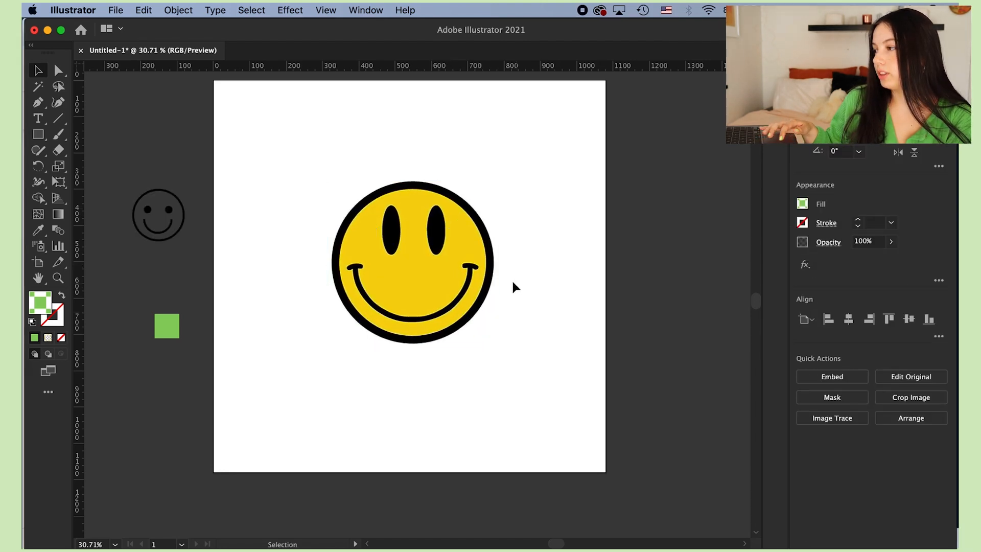
click(512, 282)
alt+scroll(438, 252, up, 8)
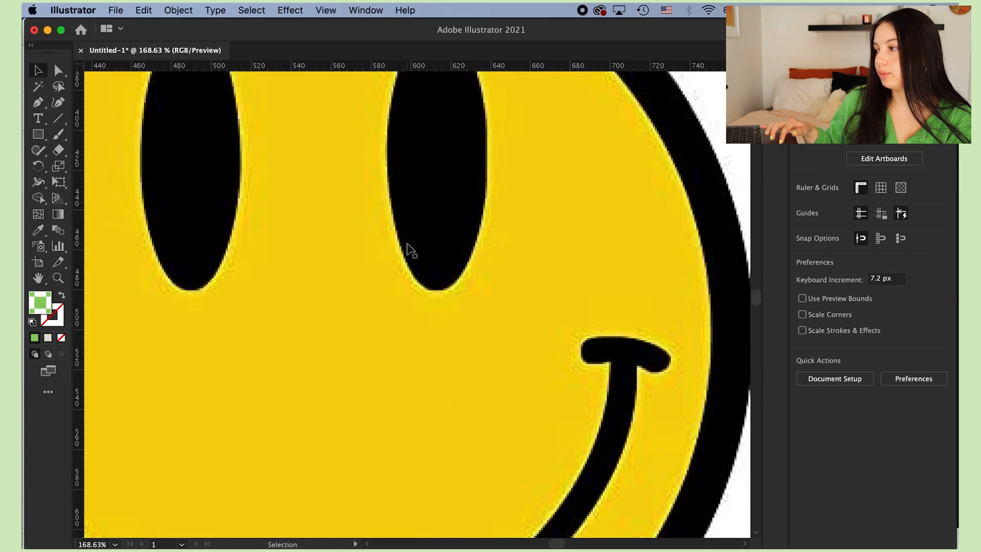
alt+scroll(409, 246, up, 3)
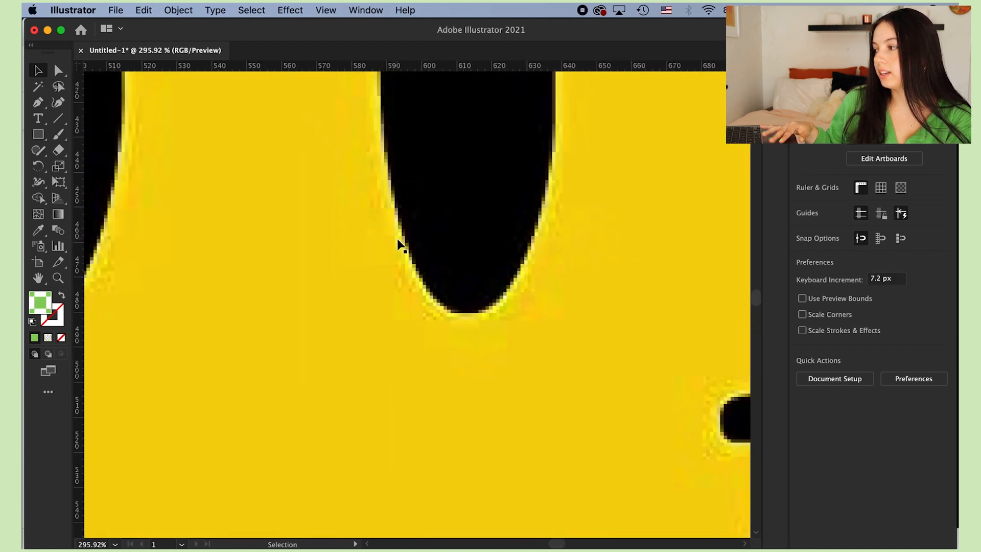
alt+scroll(404, 234, down, 10)
Step: Image Trace the yellow smiley with the [Default] preset and expand the tracing into paths
click(415, 269)
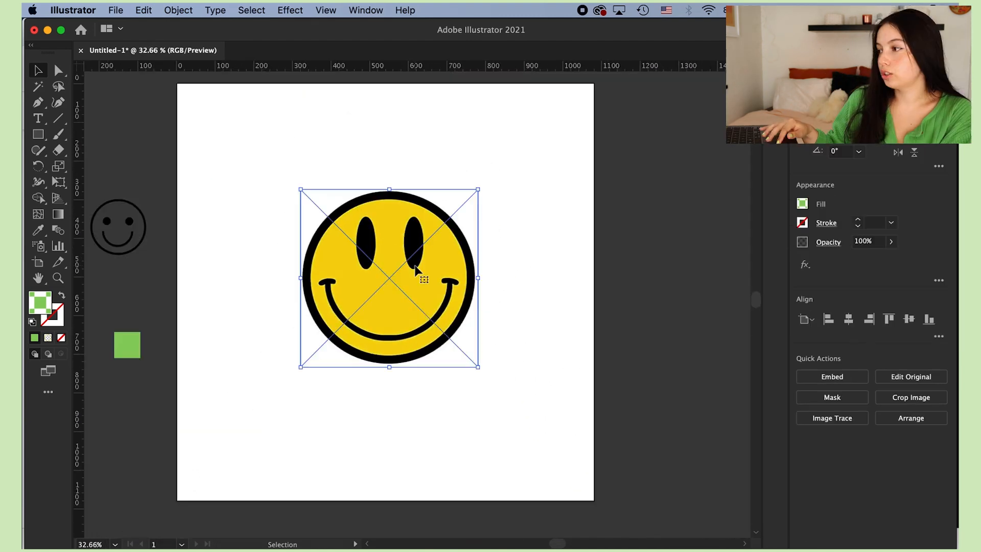
click(849, 422)
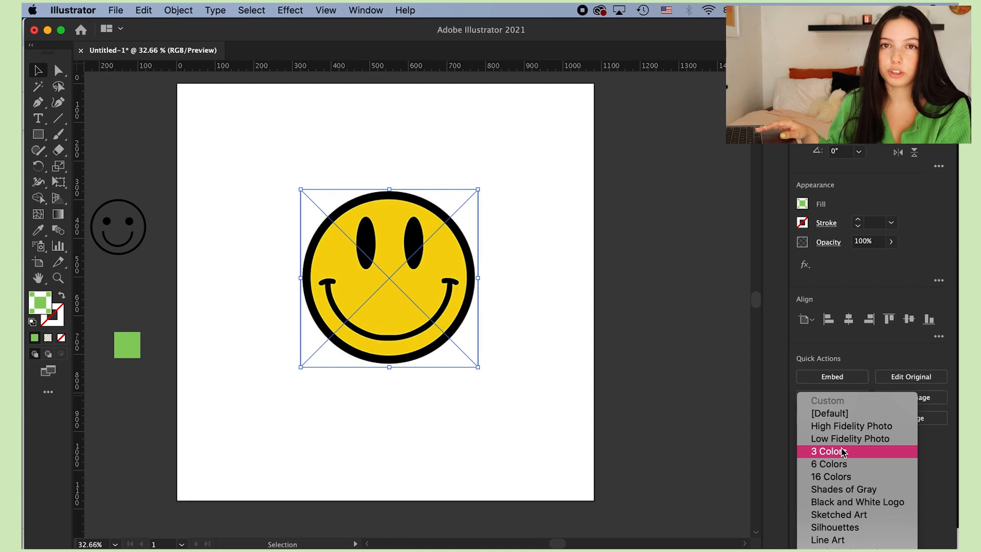
click(838, 414)
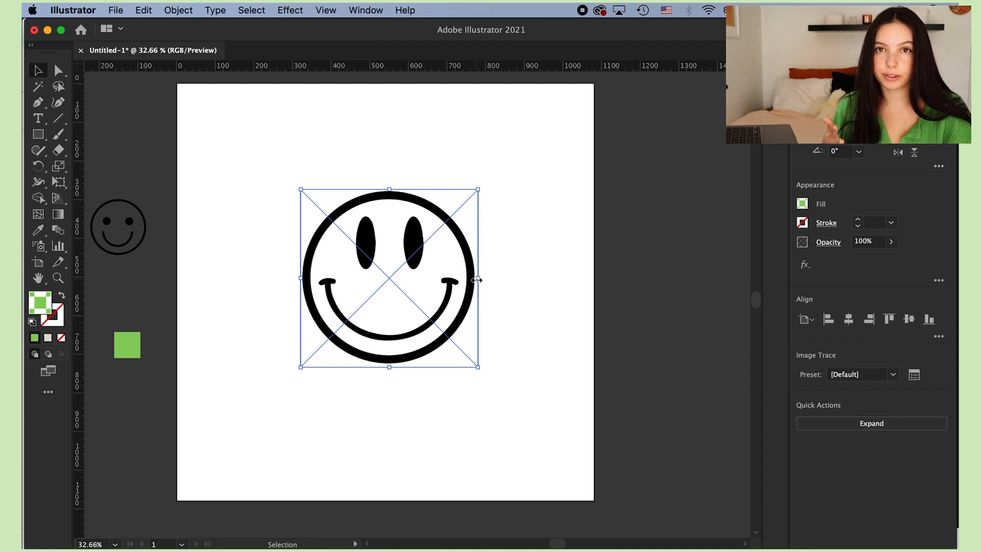
click(886, 427)
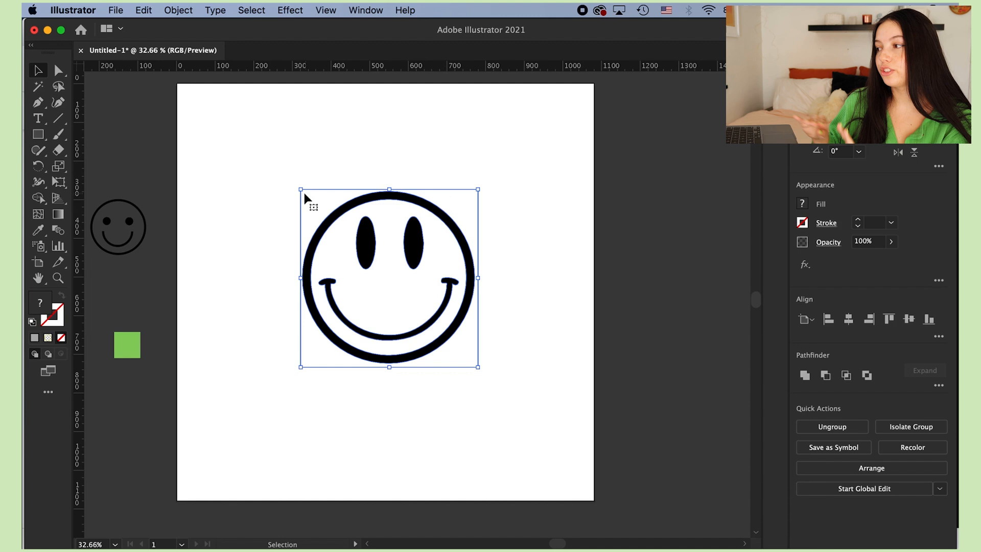
Step: Delete the white background square around the traced smiley using Direct Selection
key(a)
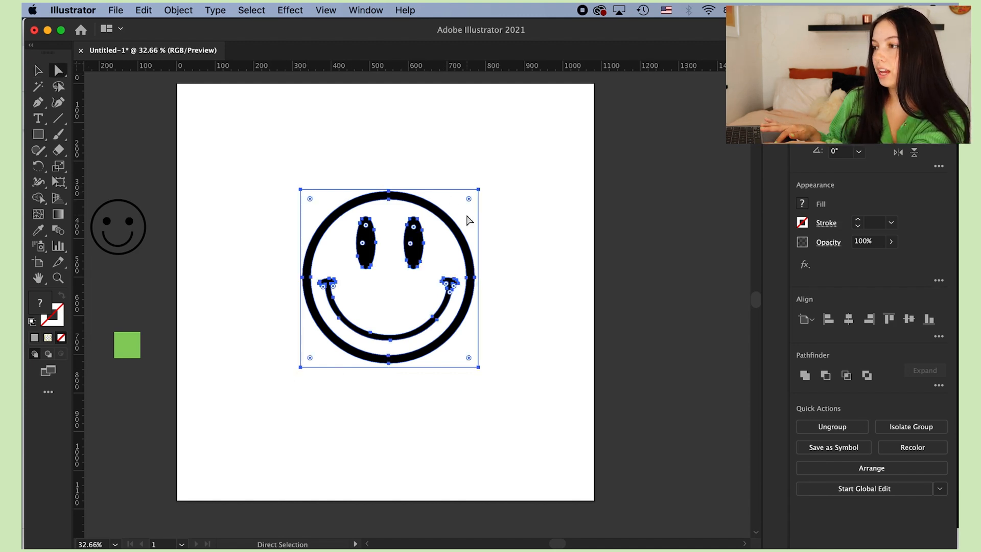
click(477, 189)
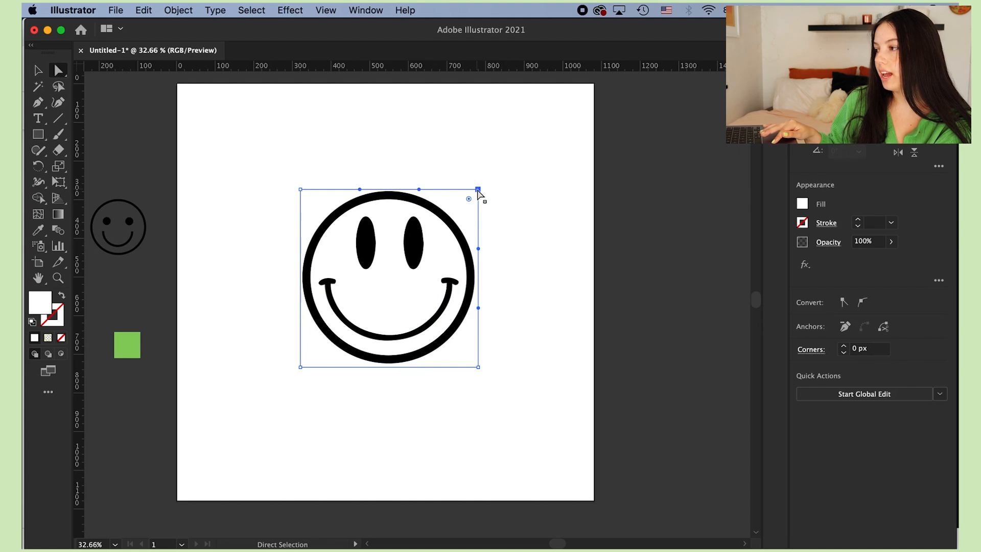
key(Delete)
key(Delete)
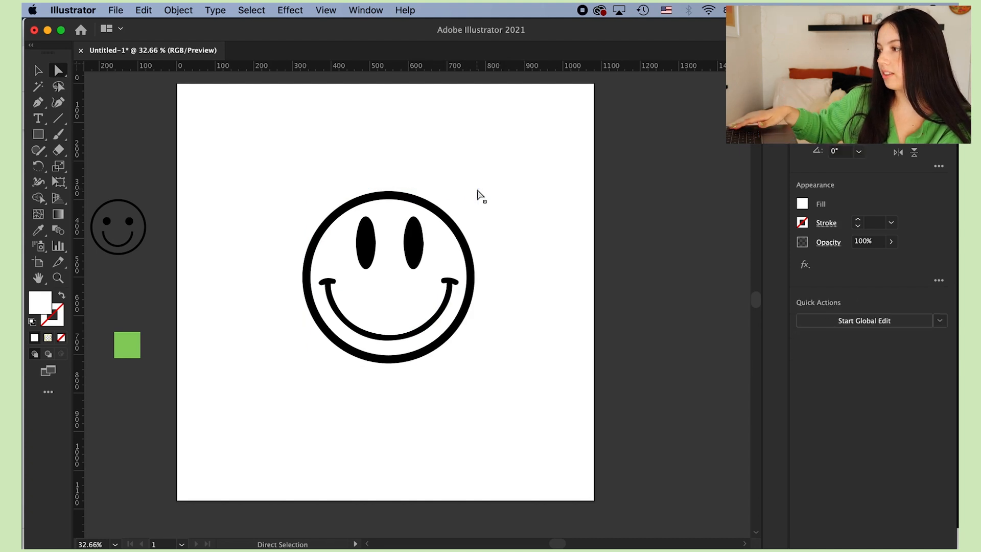
Step: Draw a red rectangle in colour d16565 and place it behind the traced smiley
click(327, 343)
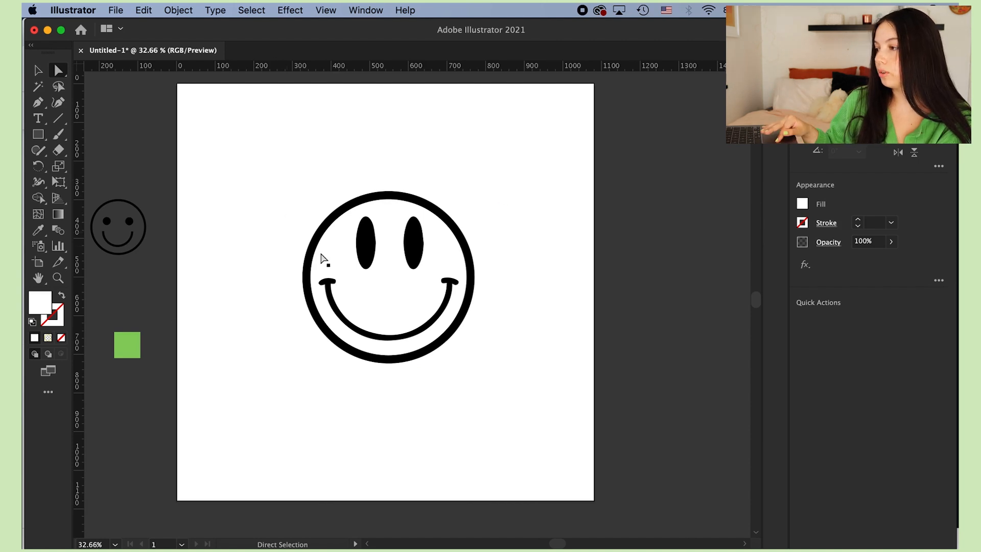
click(378, 308)
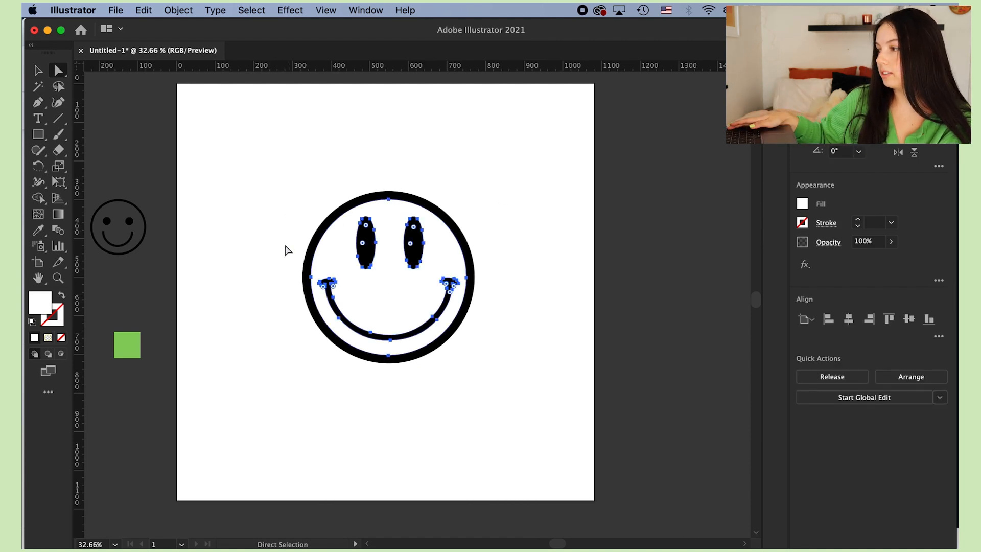
key(shift+super+a)
drag(249, 162, 551, 404)
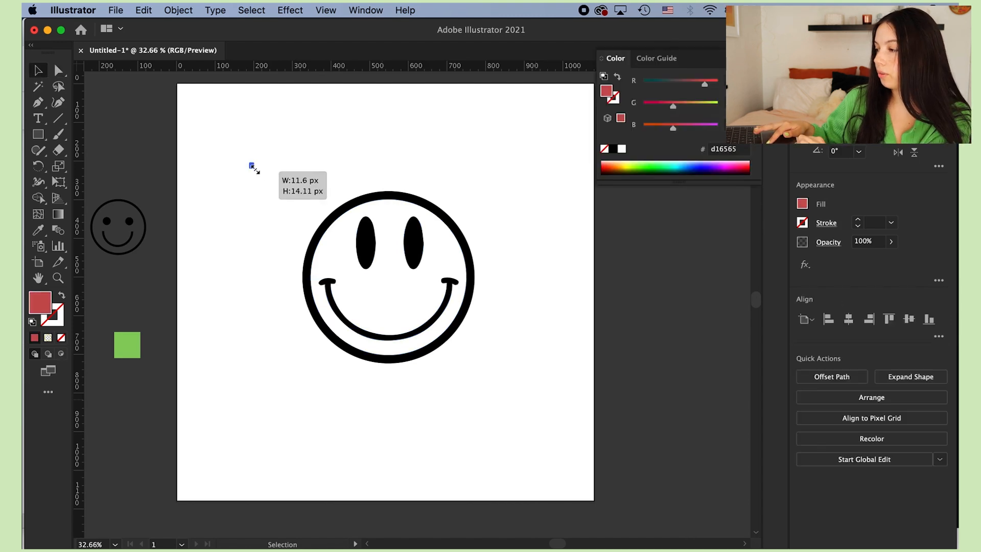
click(215, 342)
Step: Delete the white shape inside the traced smiley's face so the red backdrop shows through
key(a)
click(355, 293)
key(Delete)
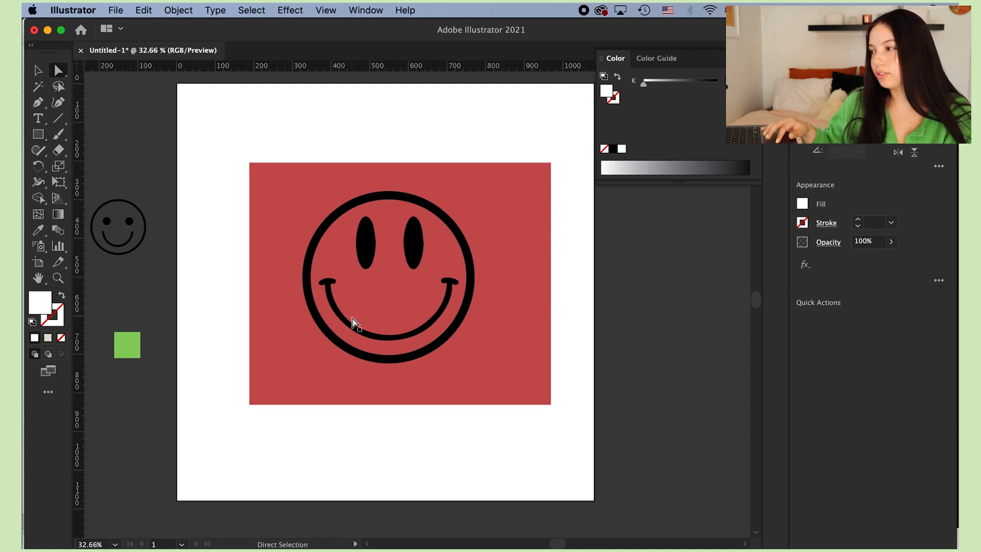
Step: Examine the traced smiley's outline, eyes and mouth against the red rectangle up close
key(v)
click(364, 249)
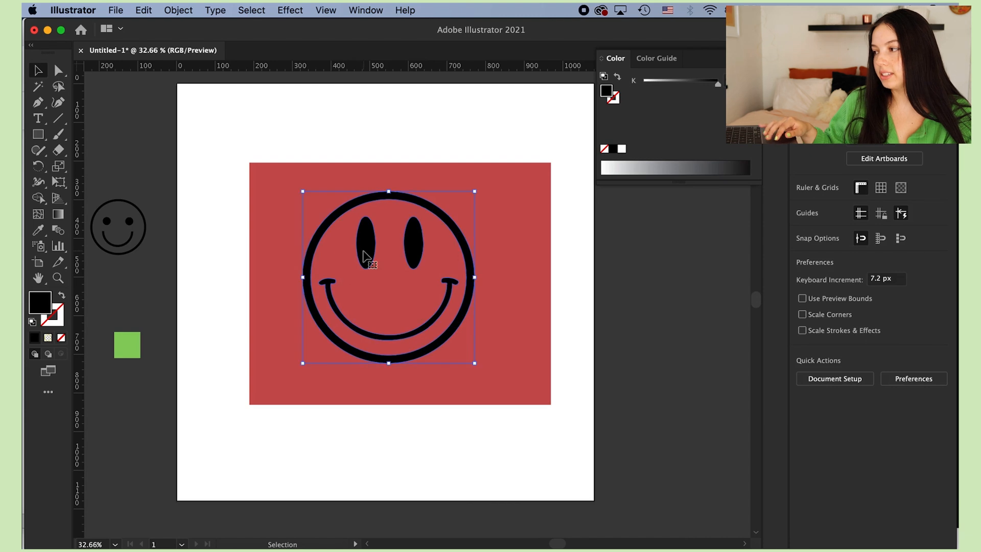
click(247, 258)
scroll(368, 256, up, 5)
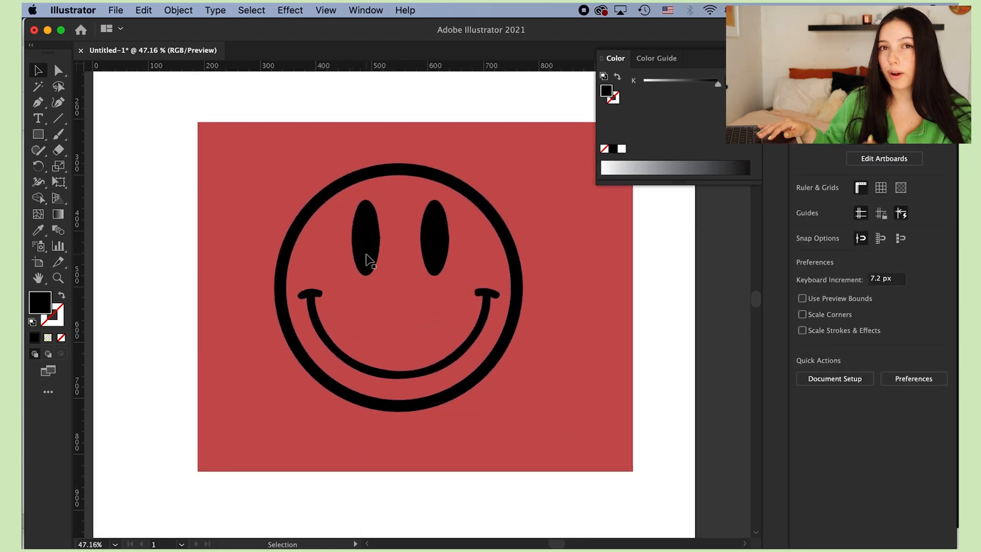
scroll(399, 223, up, 8)
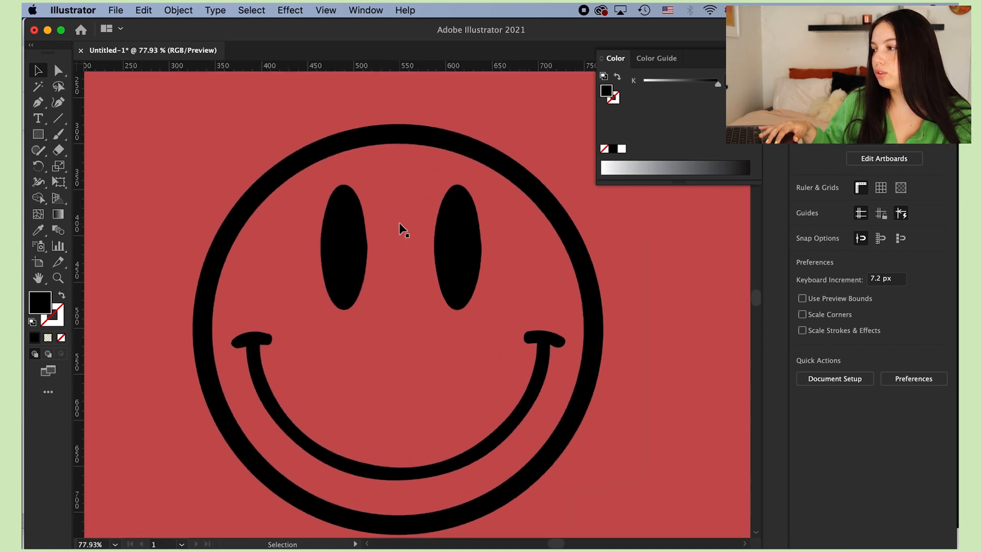
scroll(378, 259, up, 2)
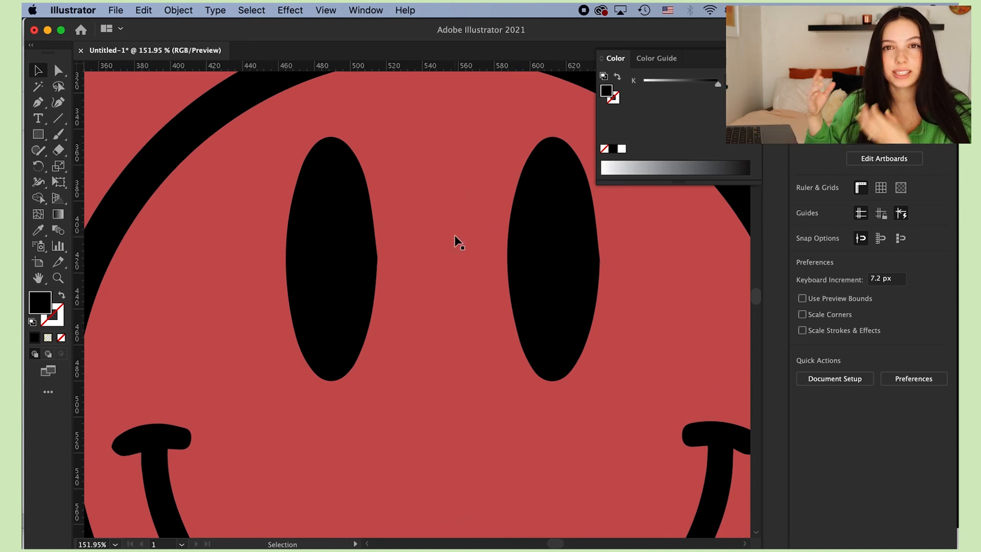
scroll(372, 248, down, 1)
scroll(369, 247, down, 5)
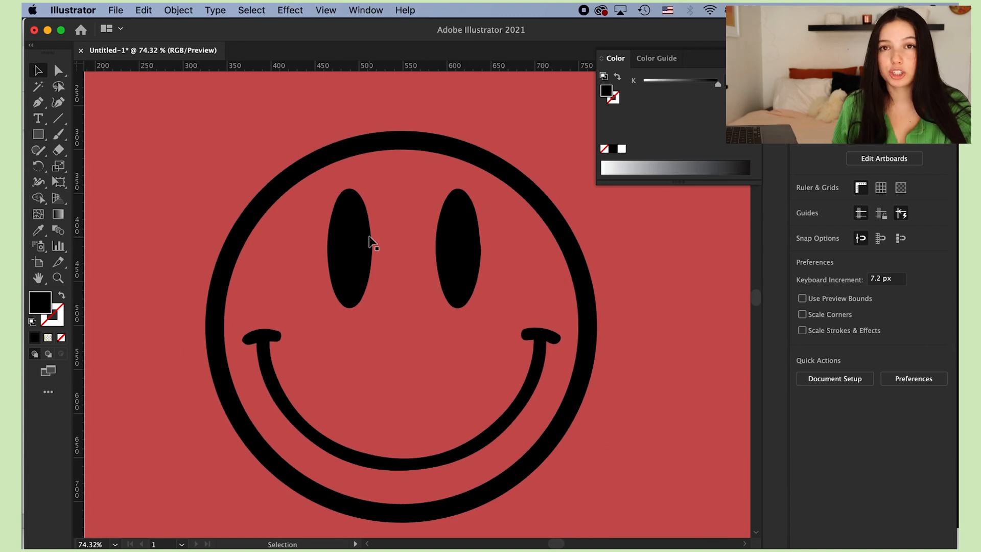
scroll(371, 244, down, 3)
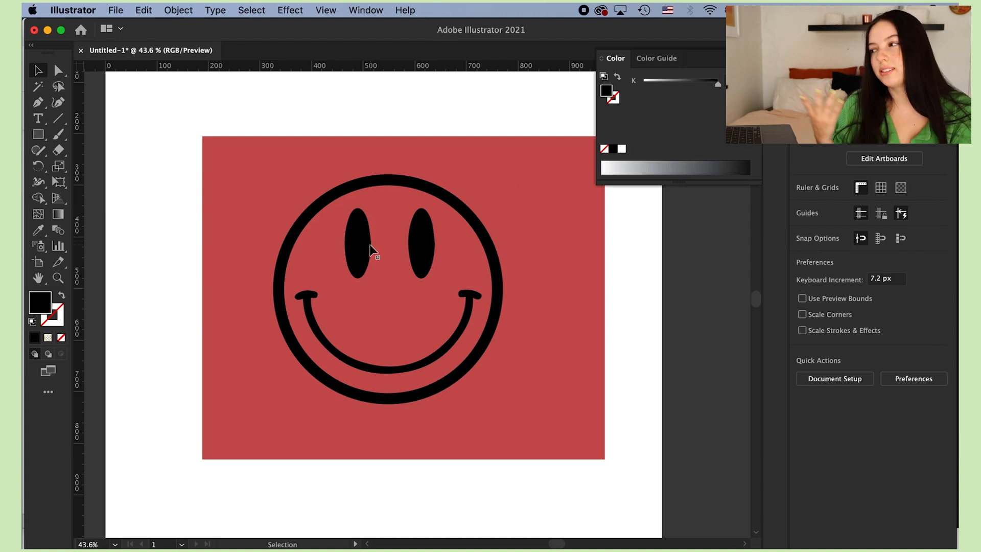
key(super+0)
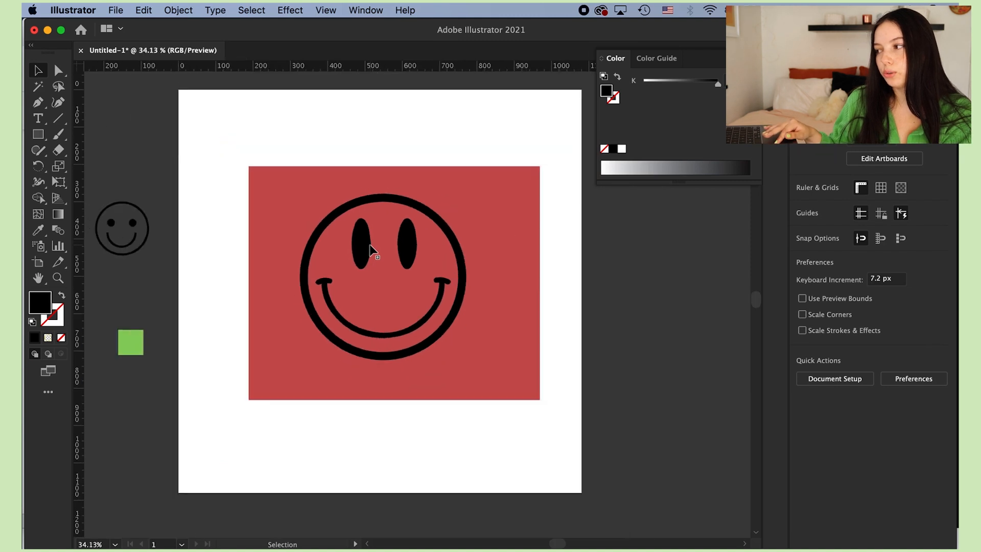
Step: Select the traced smiley's mouth on its own with Direct Selection and move it slightly upward within the face
key(a)
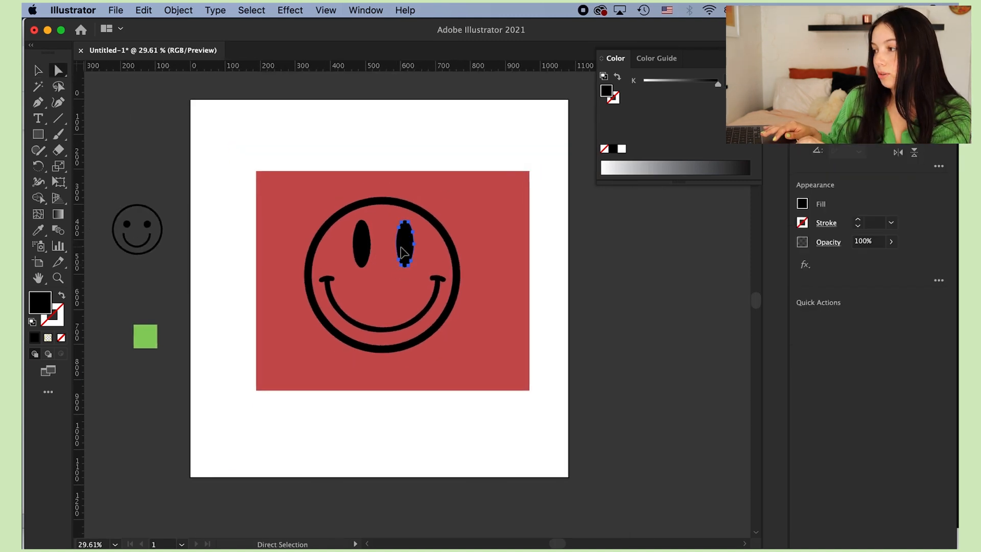
click(398, 249)
click(359, 325)
click(367, 315)
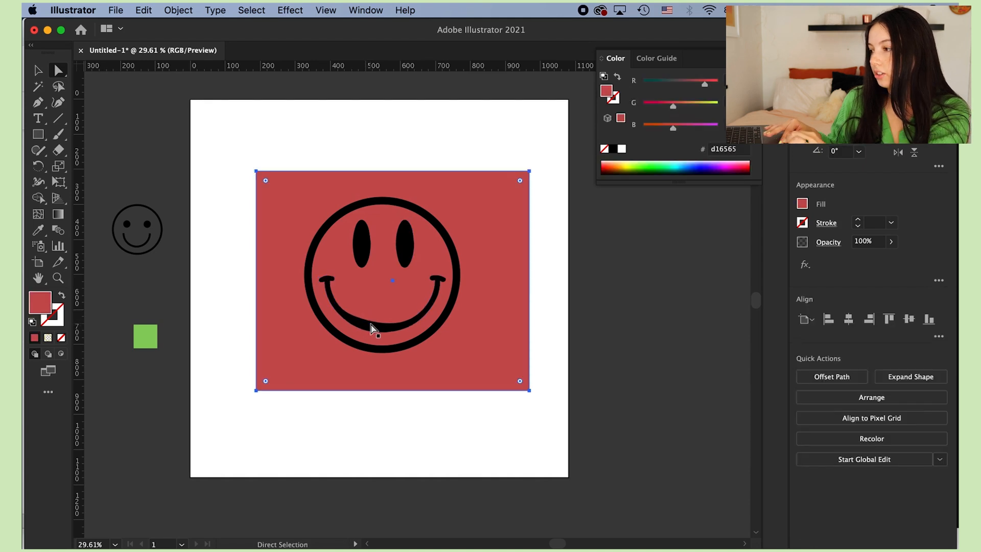
click(368, 325)
drag(367, 324, 372, 312)
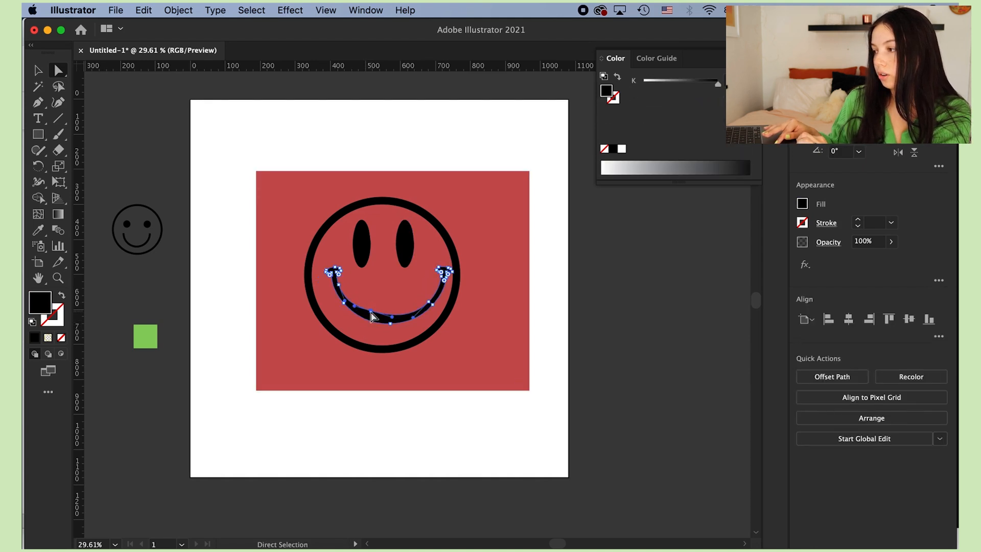